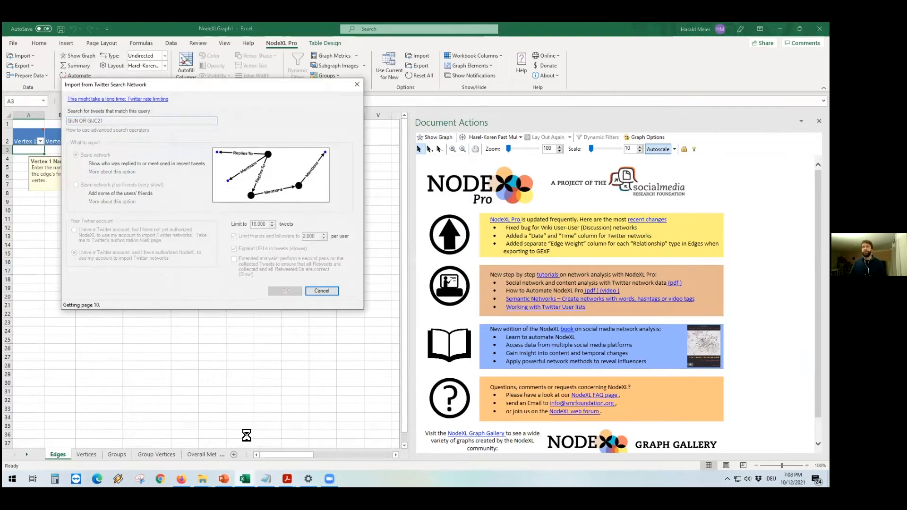
Step: Return to the NodeXLGraph1 workbook after the Twitter import finishes and zoom the Edges sheet to 150%
{"action": "left_click", "coordinate": [245, 479]}
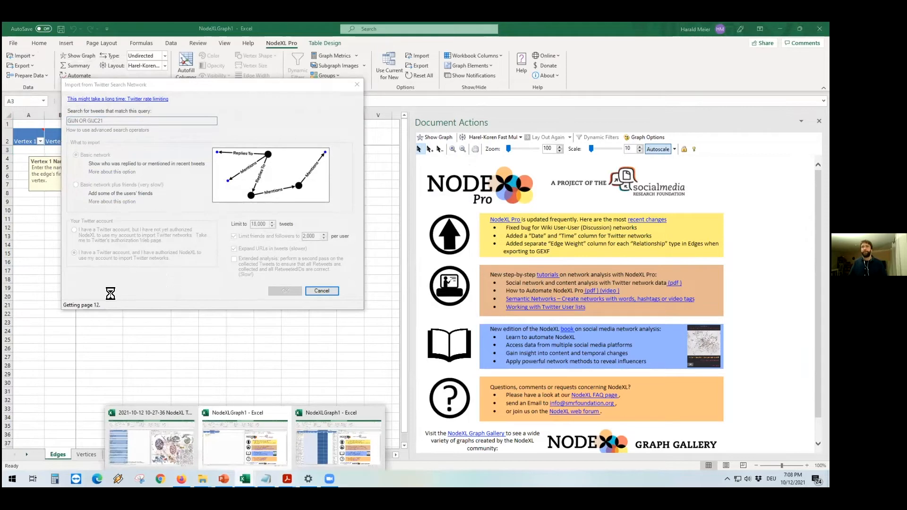
{"action": "left_click", "coordinate": [311, 435]}
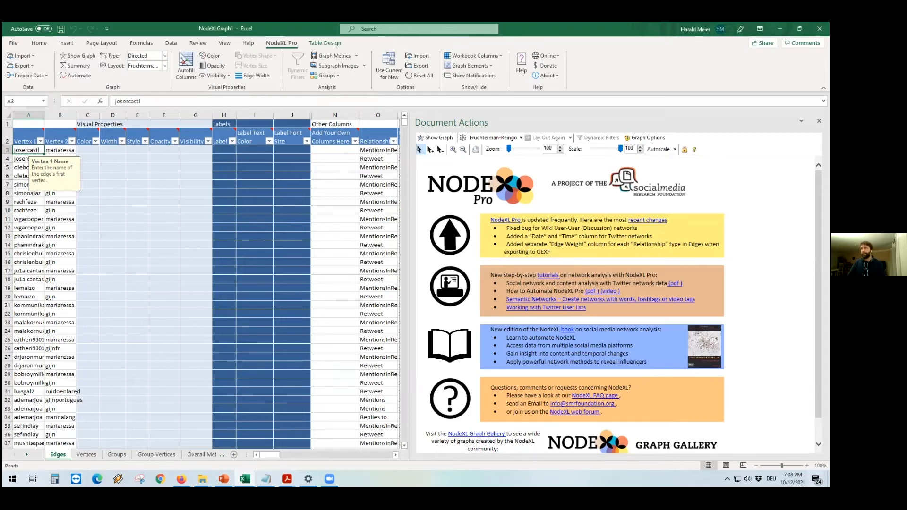
{"action": "left_click", "coordinate": [807, 465]}
{"action": "left_click", "coordinate": [807, 465]}
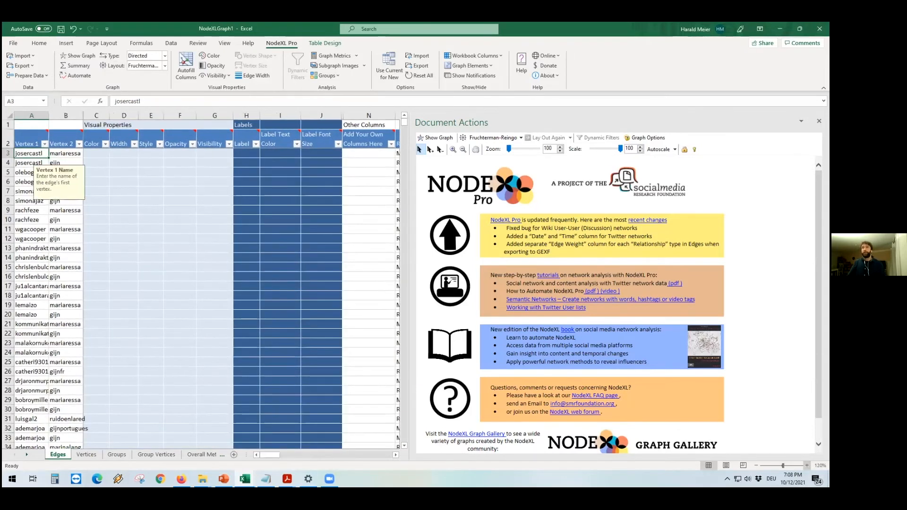
{"action": "left_click", "coordinate": [807, 465]}
{"action": "left_click", "coordinate": [807, 465]}
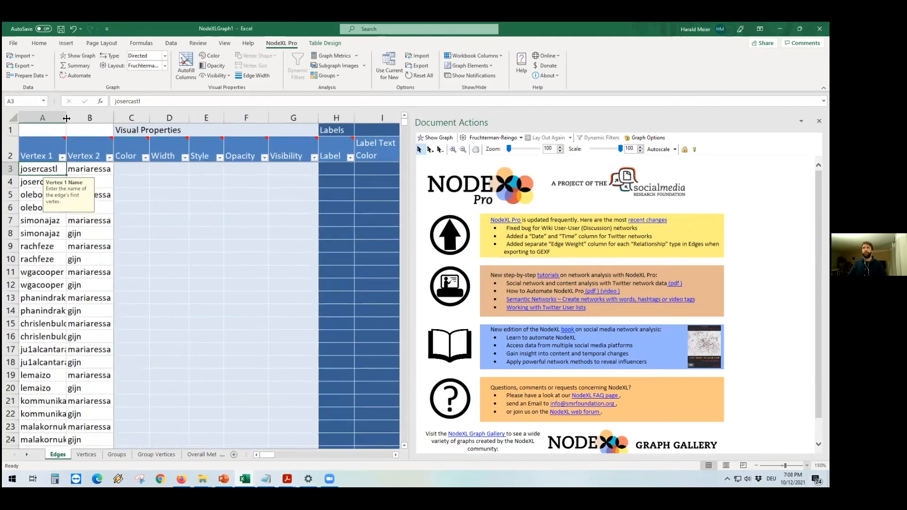
Step: Widen the Vertex 1 column so the full user names are readable
{"action": "left_click_drag", "start_coordinate": [67, 117], "coordinate": [183, 121]}
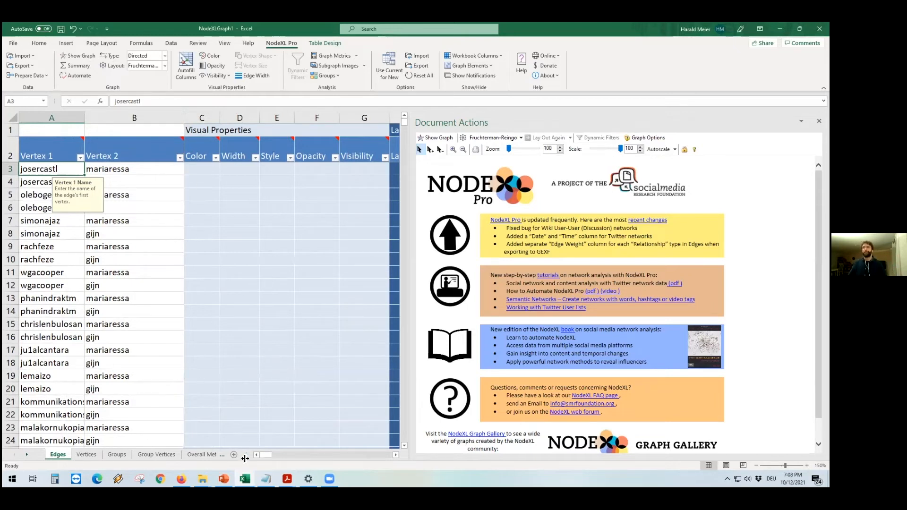
{"action": "left_click_drag", "start_coordinate": [264, 455], "coordinate": [272, 457]}
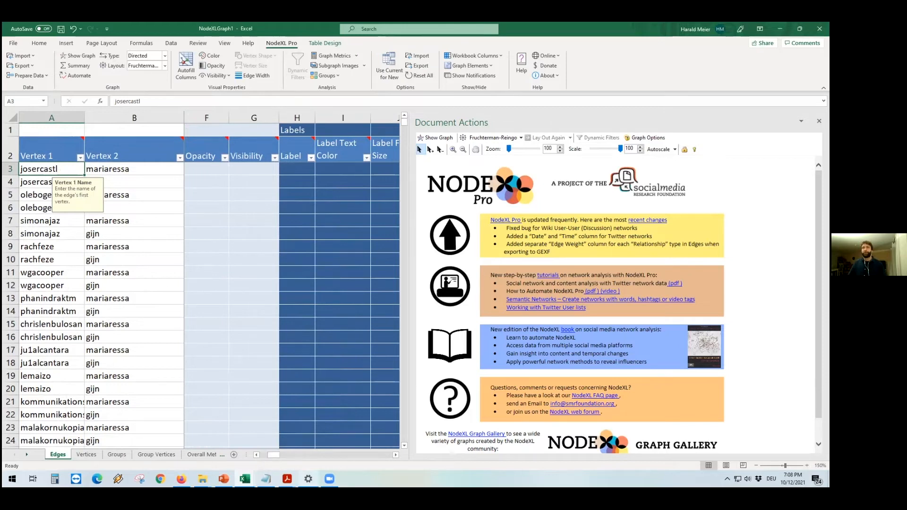
{"action": "left_click_drag", "start_coordinate": [277, 455], "coordinate": [303, 458]}
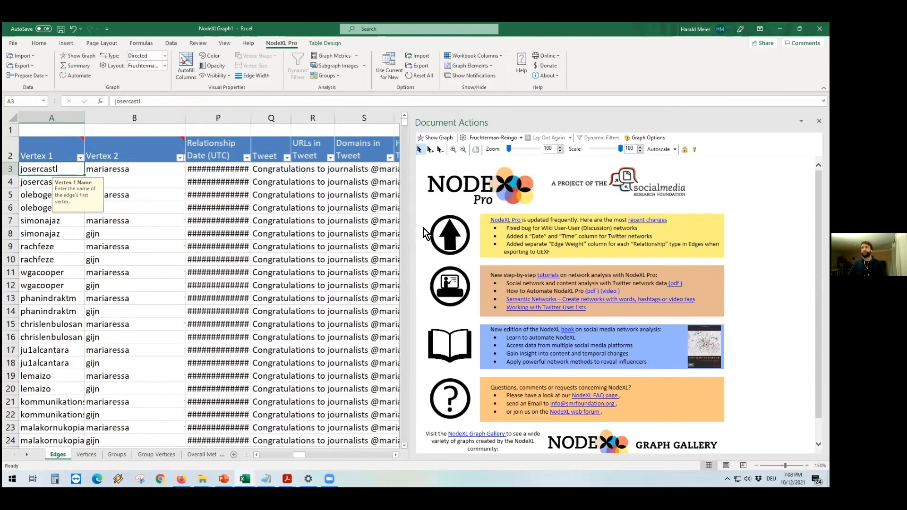
Step: Narrow the Document Actions pane and widen the Relationship Date column so the dates display
{"action": "left_click_drag", "start_coordinate": [520, 229], "coordinate": [612, 237]}
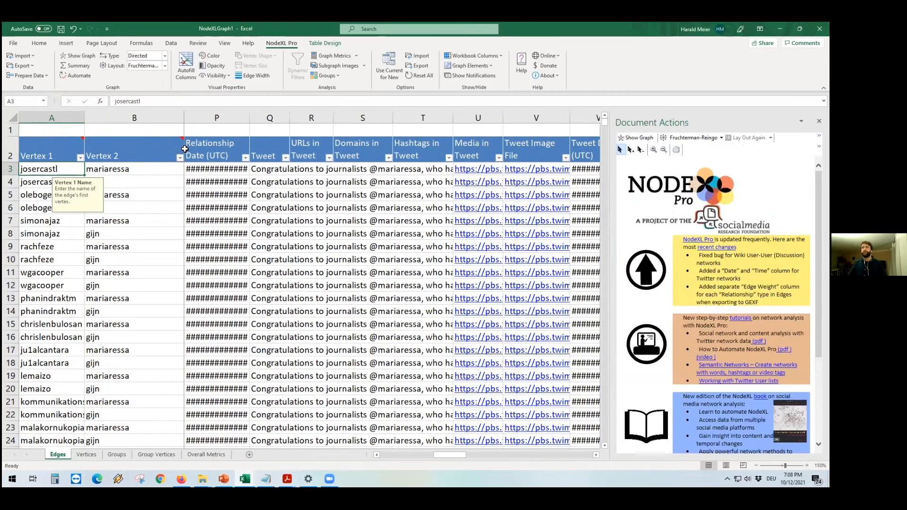
{"action": "left_click_drag", "start_coordinate": [245, 120], "coordinate": [265, 118]}
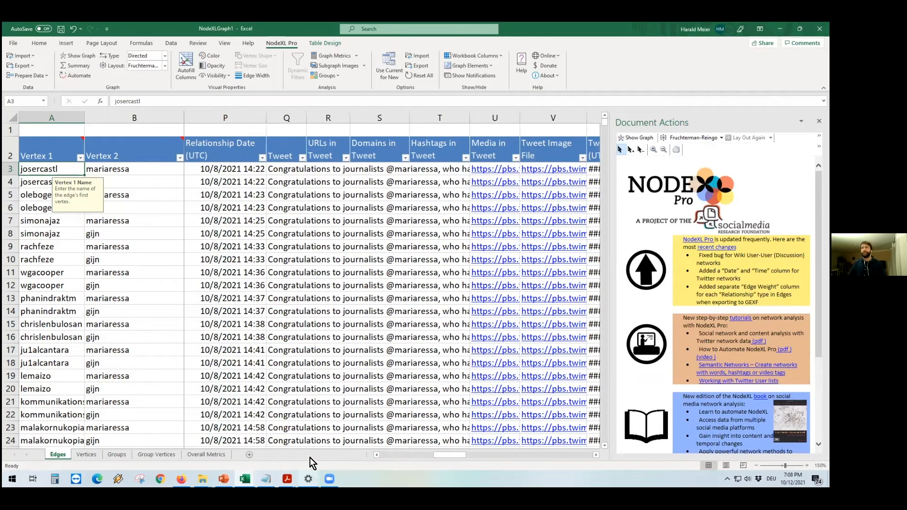
Step: Browse the imported edge rows, looking through the relationship, tweet text, URL, domain, hashtag, date and tweet link columns
{"action": "left_click", "coordinate": [376, 454]}
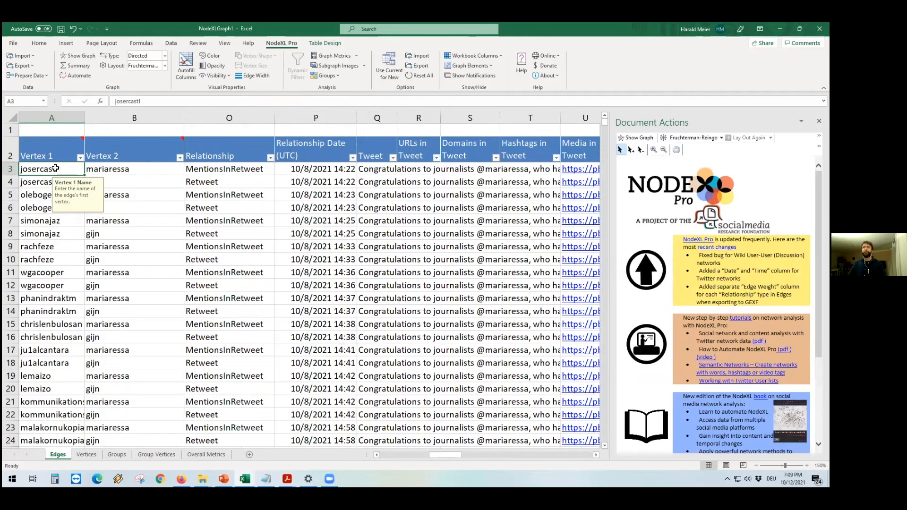
{"action": "left_click", "coordinate": [55, 178]}
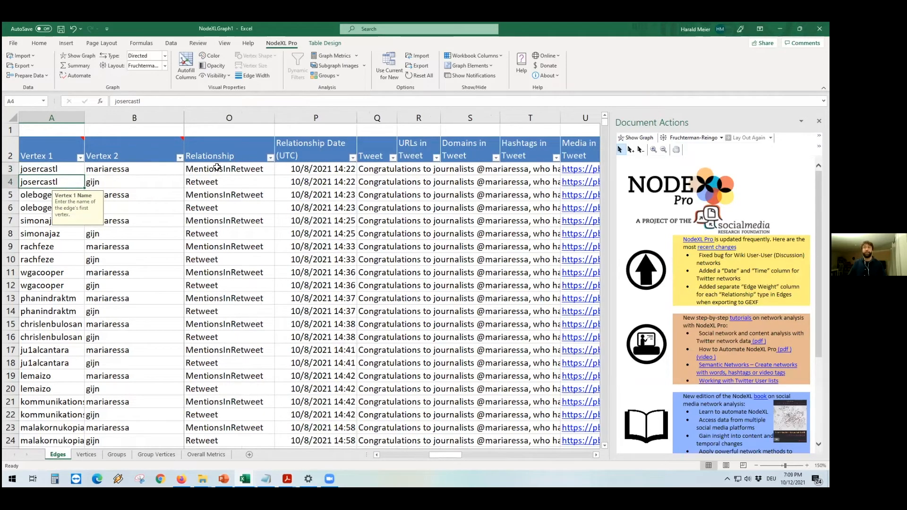
{"action": "left_click", "coordinate": [369, 168]}
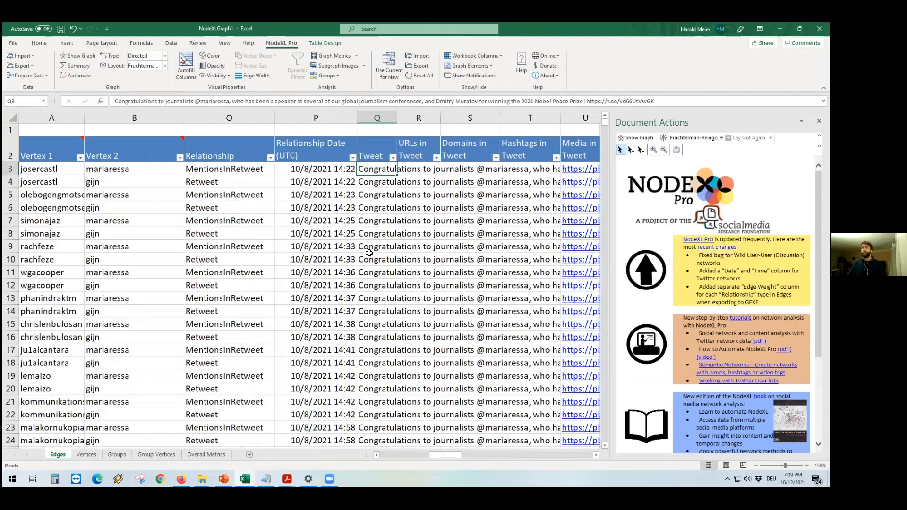
{"action": "left_click_drag", "start_coordinate": [443, 455], "coordinate": [450, 455]}
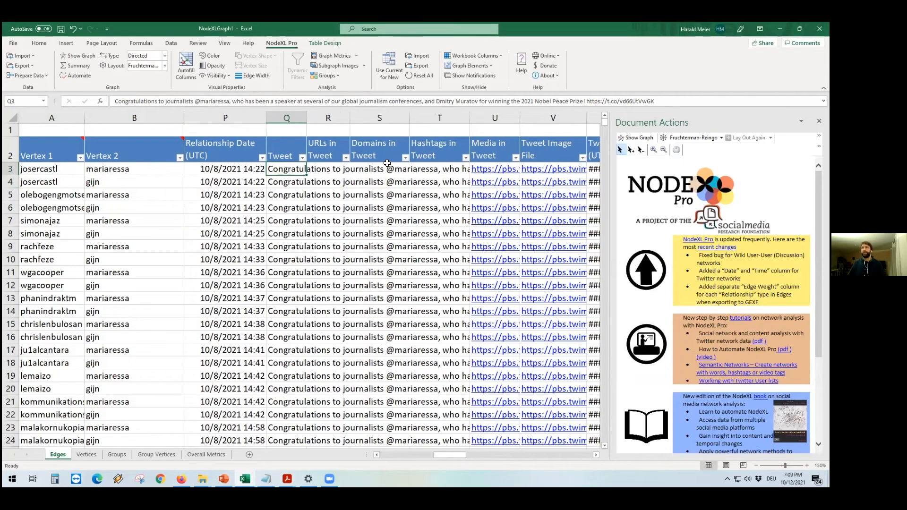
{"action": "scroll", "coordinate": [378, 219], "scroll_direction": "down", "scroll_amount": 8}
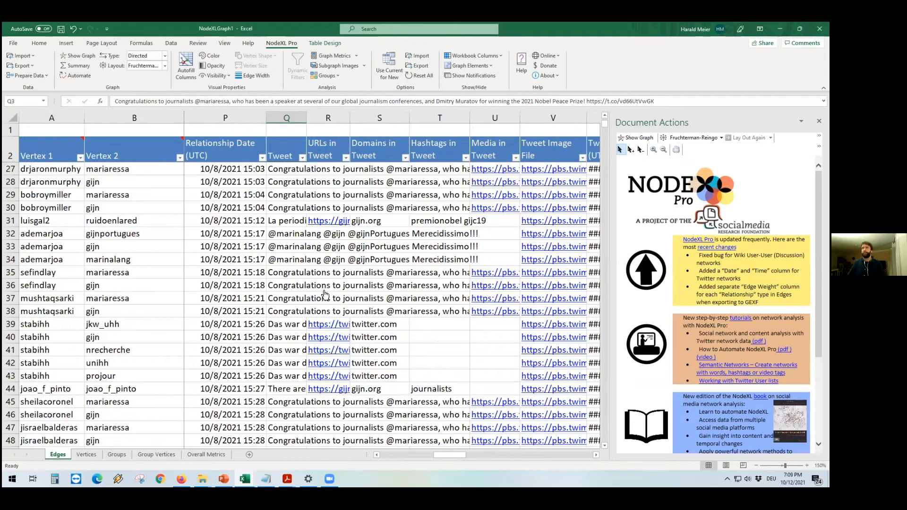
{"action": "scroll", "coordinate": [323, 302], "scroll_direction": "down", "scroll_amount": 1}
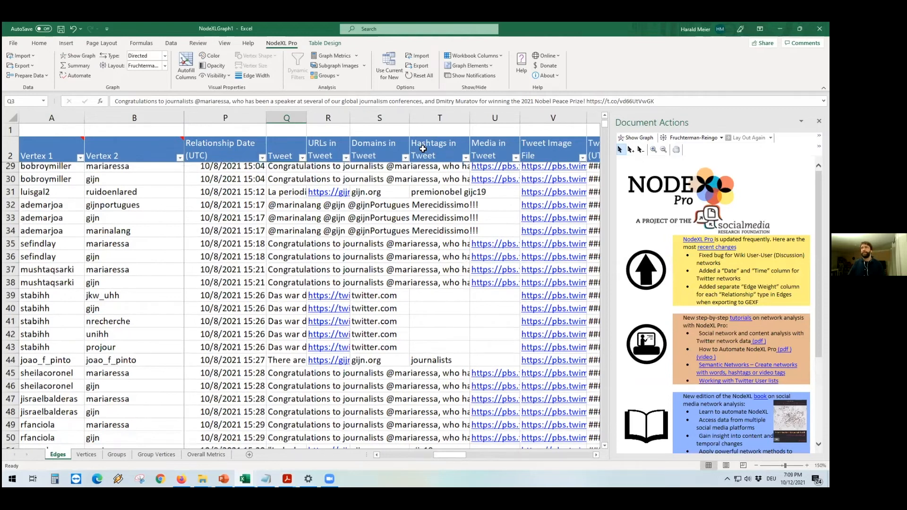
{"action": "scroll", "coordinate": [418, 343], "scroll_direction": "down", "scroll_amount": 1}
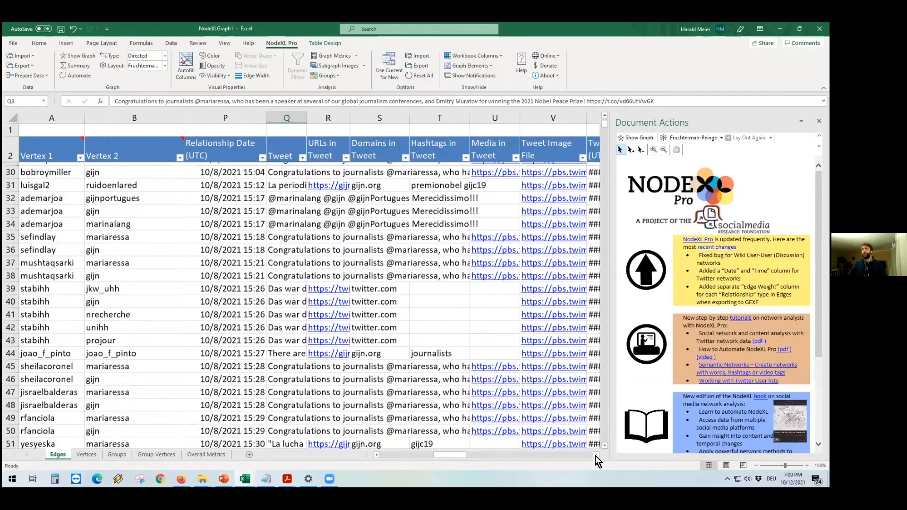
{"action": "scroll", "coordinate": [595, 458], "scroll_direction": "down", "scroll_amount": 1}
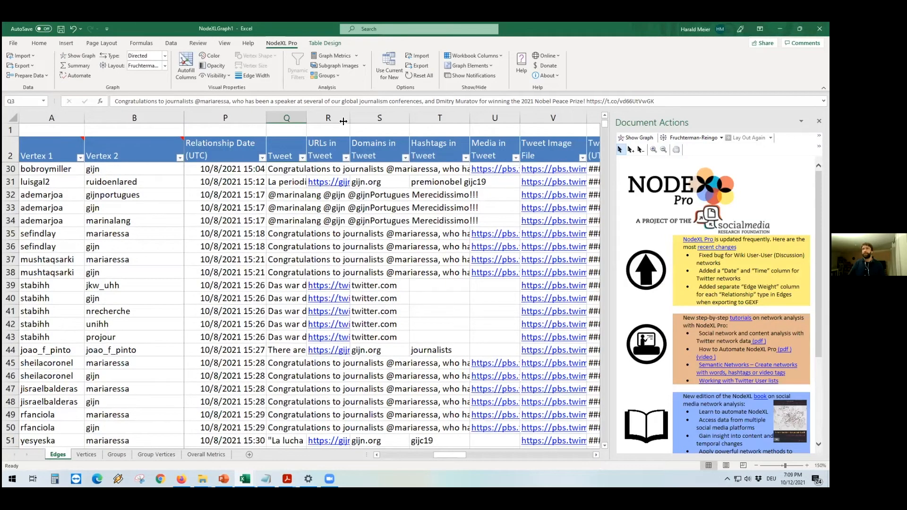
{"action": "scroll", "coordinate": [339, 181], "scroll_direction": "right", "scroll_amount": 1}
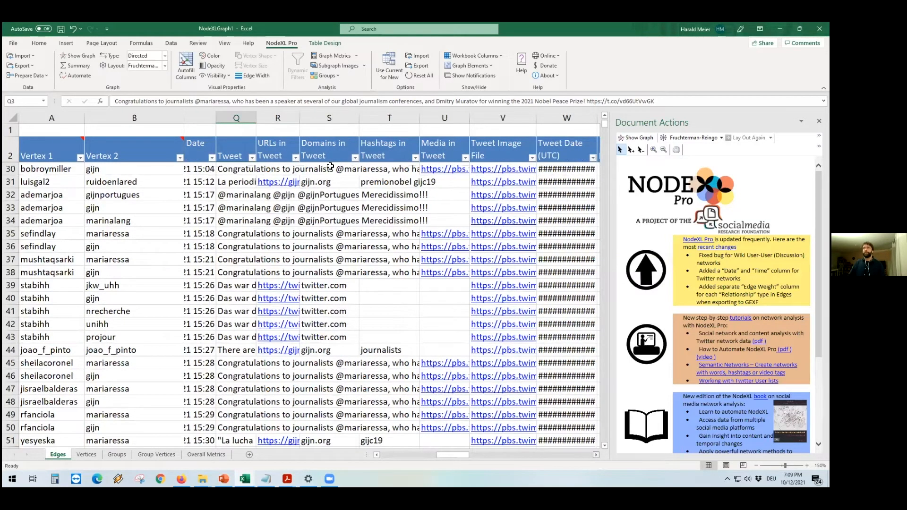
{"action": "scroll", "coordinate": [331, 166], "scroll_direction": "right", "scroll_amount": 3}
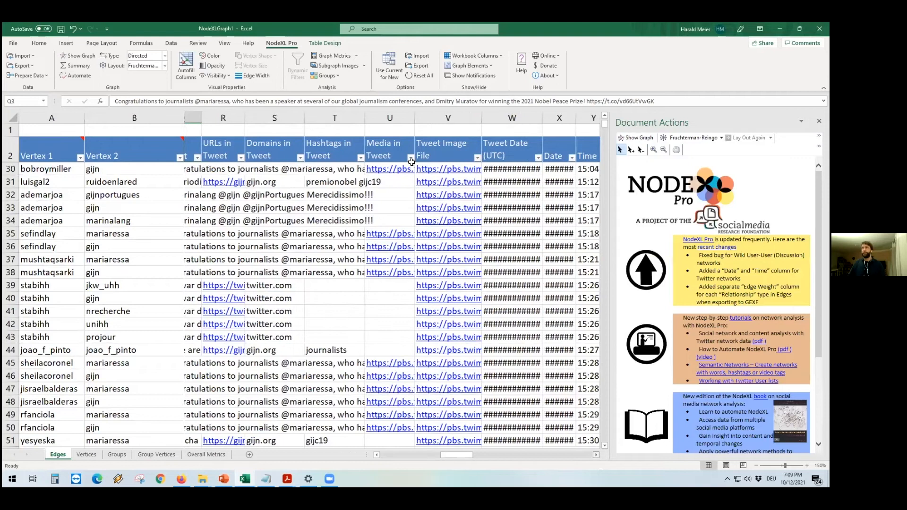
{"action": "scroll", "coordinate": [411, 162], "scroll_direction": "right", "scroll_amount": 1}
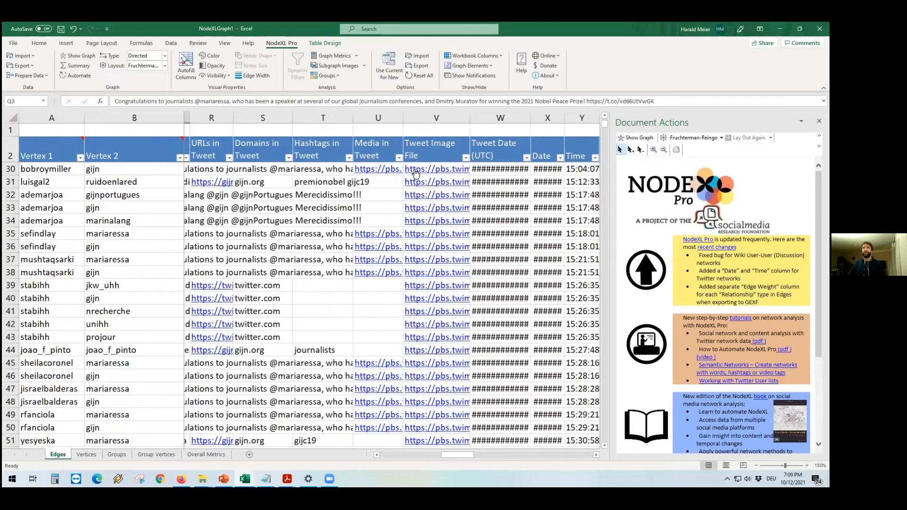
{"action": "scroll", "coordinate": [511, 427], "scroll_direction": "right", "scroll_amount": 4}
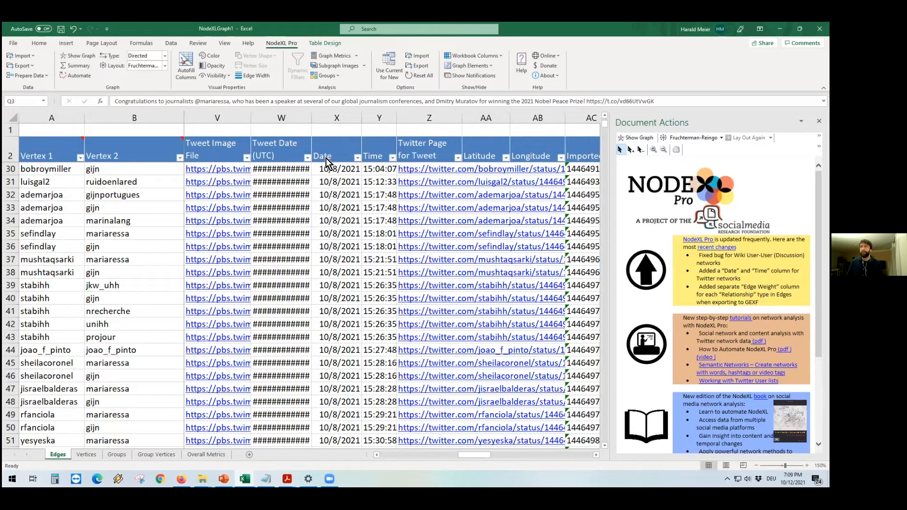
{"action": "scroll", "coordinate": [326, 154], "scroll_direction": "right", "scroll_amount": 2}
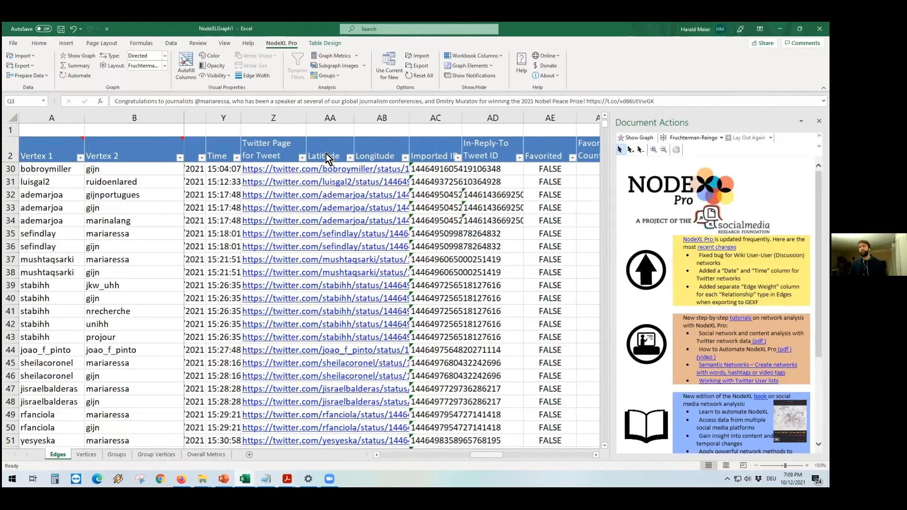
Step: Inspect the Latitude column's filter values and the Imported ID and reply ID columns
{"action": "left_click", "coordinate": [326, 154]}
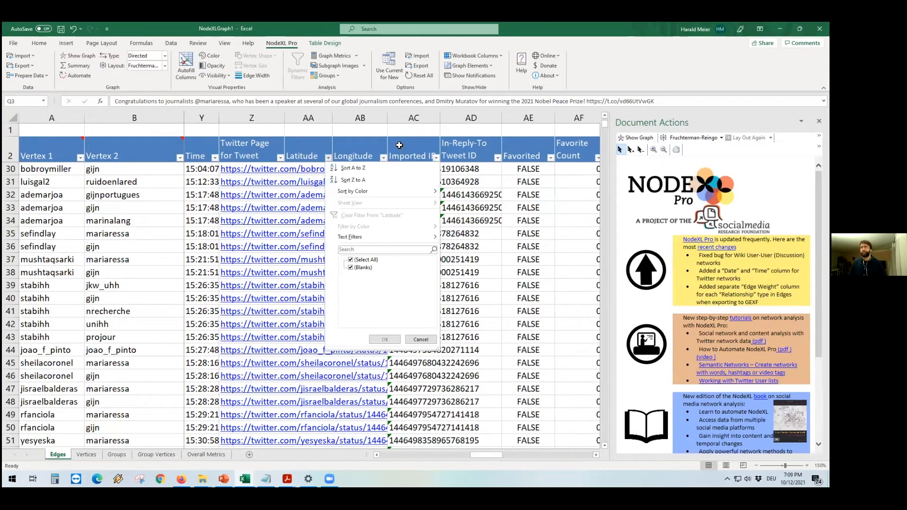
{"action": "left_click", "coordinate": [421, 340]}
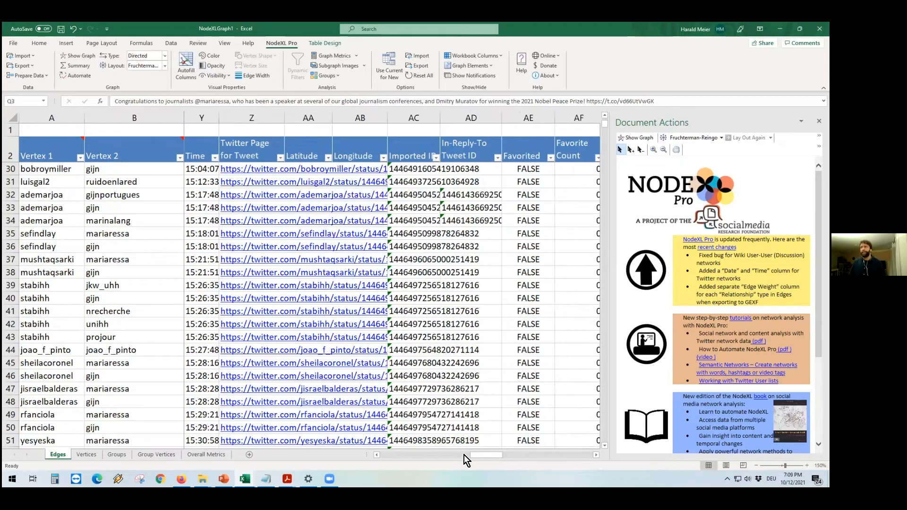
{"action": "left_click", "coordinate": [416, 149]}
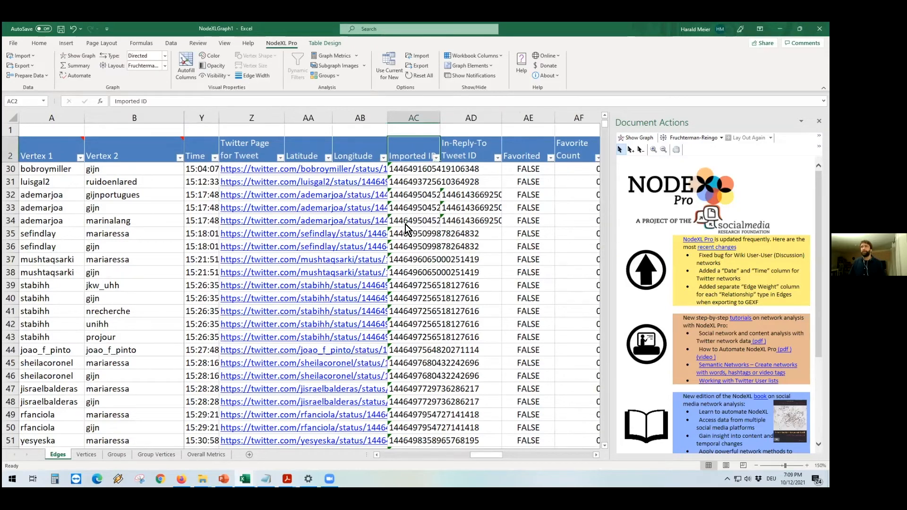
{"action": "scroll", "coordinate": [425, 198], "scroll_direction": "right", "scroll_amount": 2}
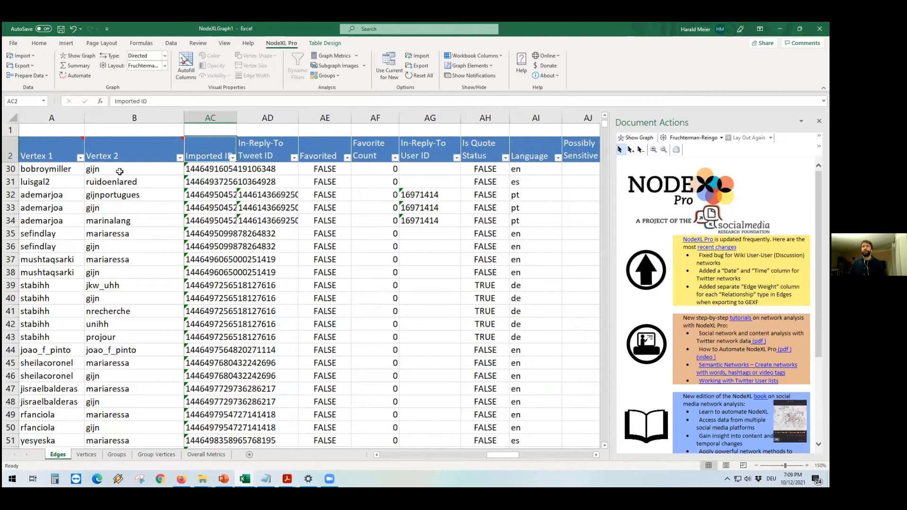
Step: Sort the edges by Favorite Count from largest to smallest
{"action": "scroll", "coordinate": [89, 170], "scroll_direction": "up", "scroll_amount": 2}
{"action": "left_click", "coordinate": [362, 152]}
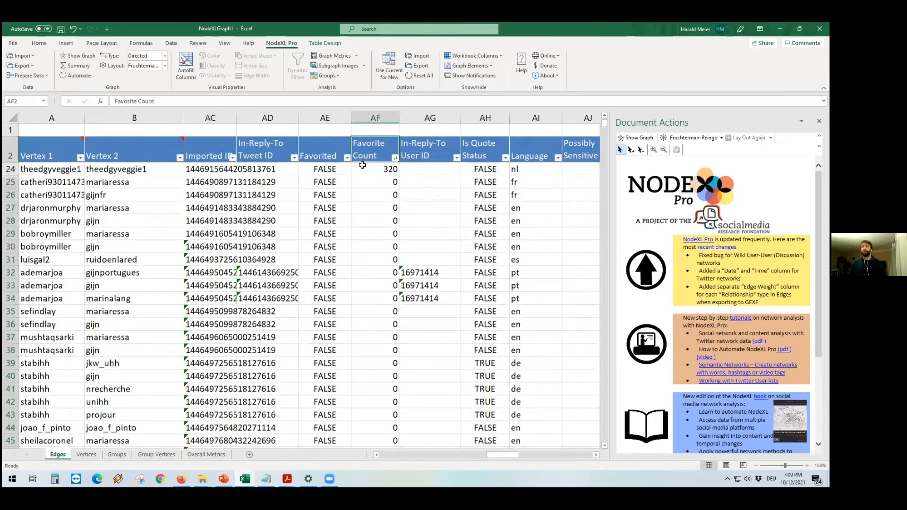
{"action": "scroll", "coordinate": [497, 452], "scroll_direction": "up", "scroll_amount": 6}
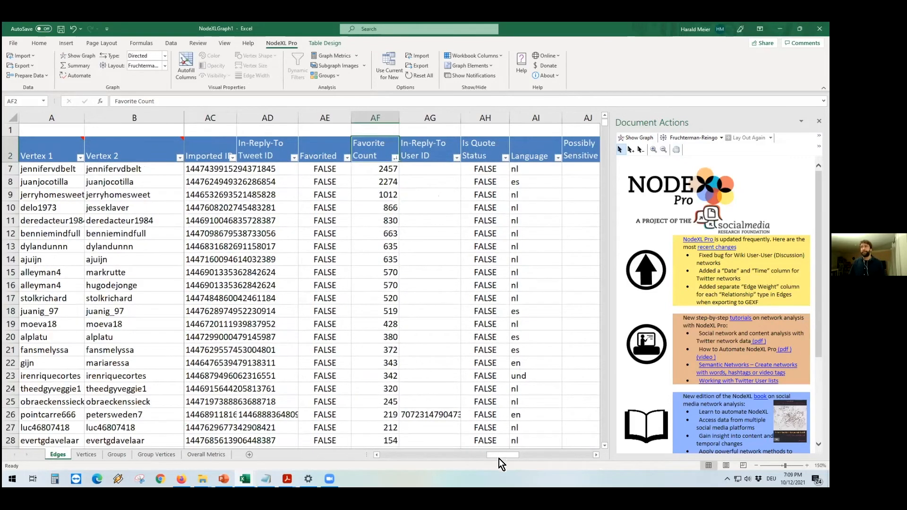
{"action": "scroll", "coordinate": [506, 458], "scroll_direction": "up", "scroll_amount": 2}
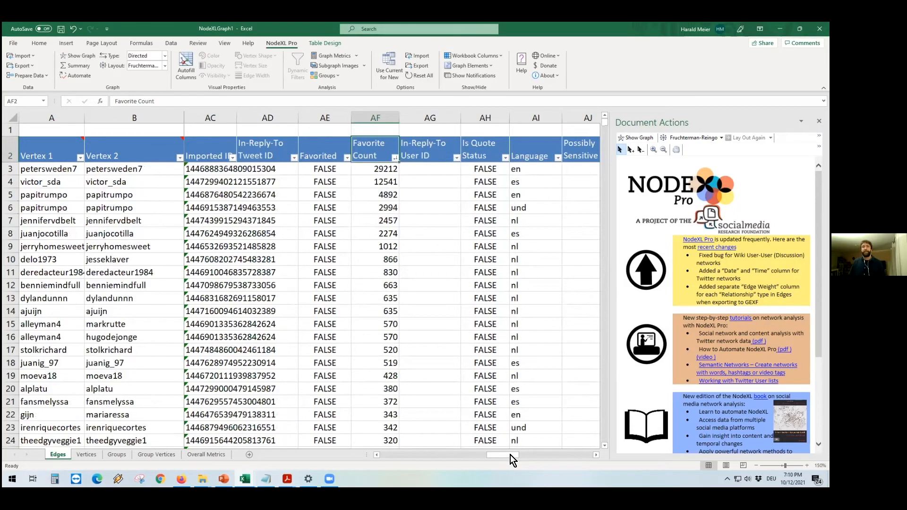
{"action": "left_click_drag", "start_coordinate": [513, 455], "coordinate": [521, 457]}
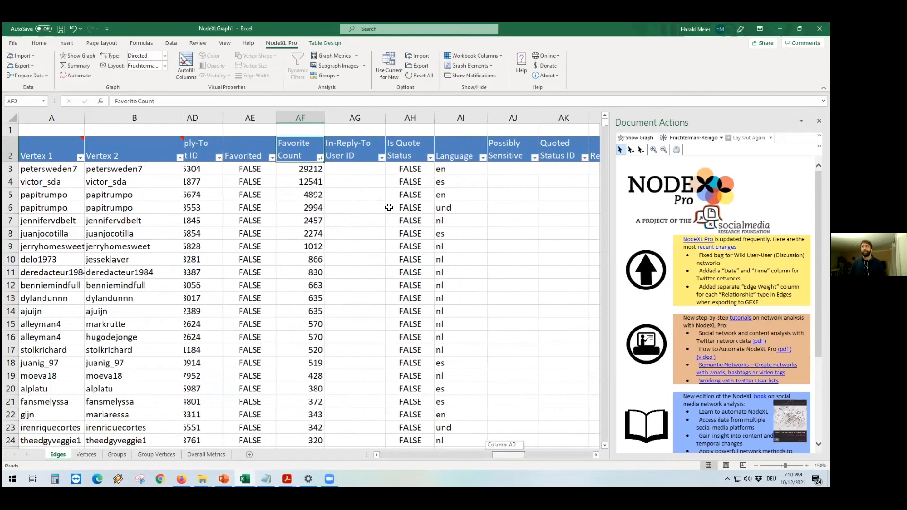
Step: Examine the Language values of the most-liked tweets and move on to the Retweet Count column
{"action": "scroll", "coordinate": [359, 178], "scroll_direction": "right", "scroll_amount": 2}
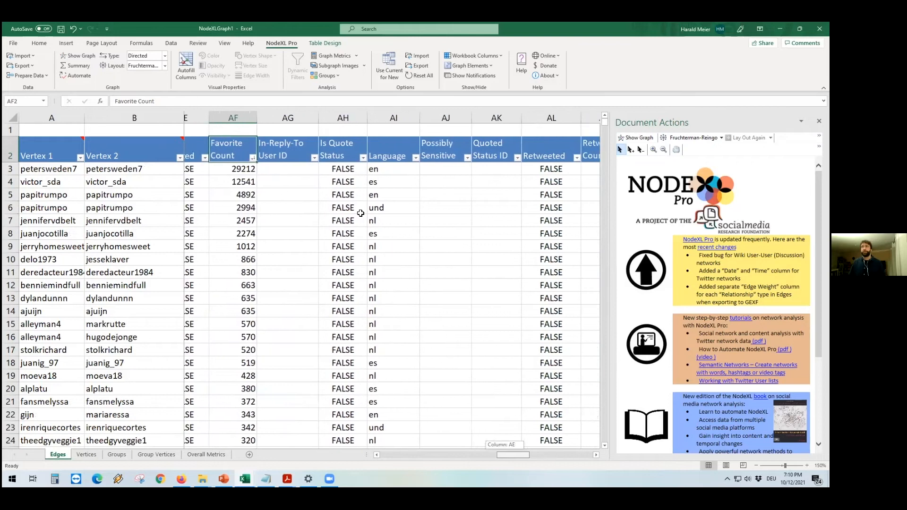
{"action": "left_click", "coordinate": [355, 170]}
{"action": "key", "text": "Down"}
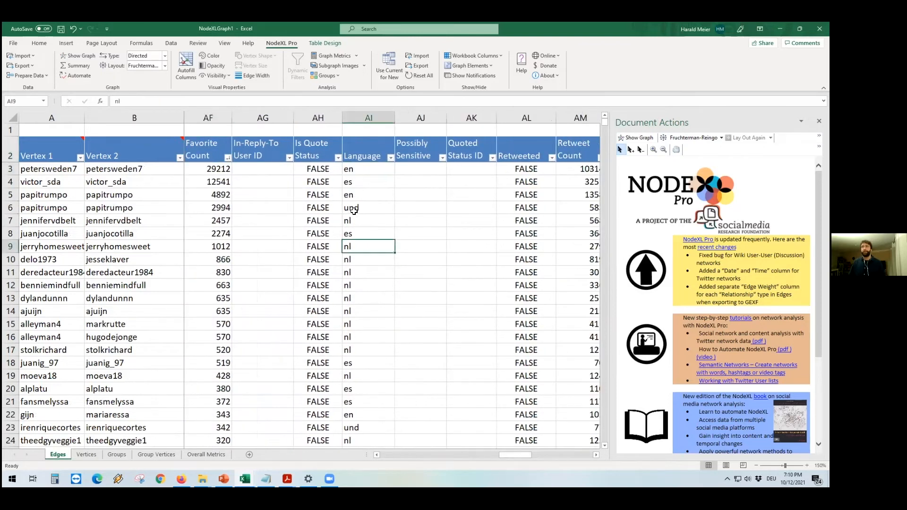
{"action": "key", "text": "Down"}
{"action": "key", "text": "Down"}
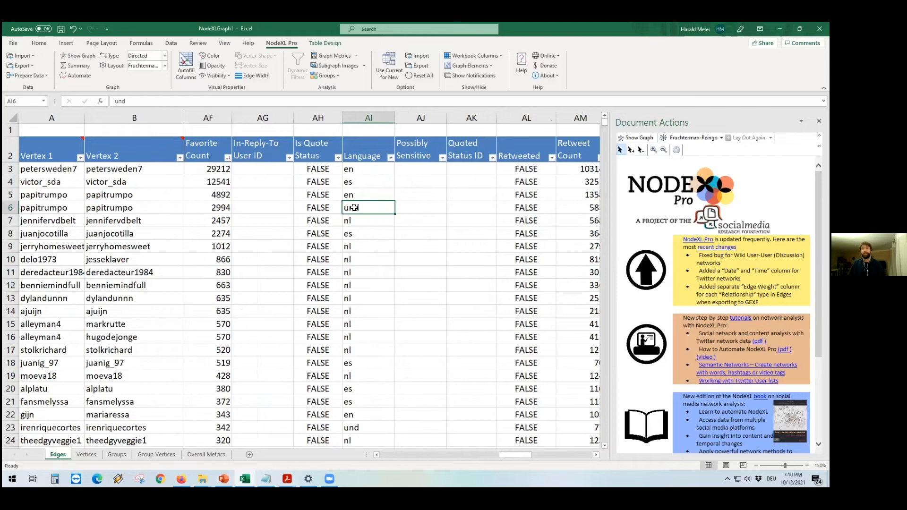
{"action": "left_click_drag", "start_coordinate": [516, 458], "coordinate": [529, 457]}
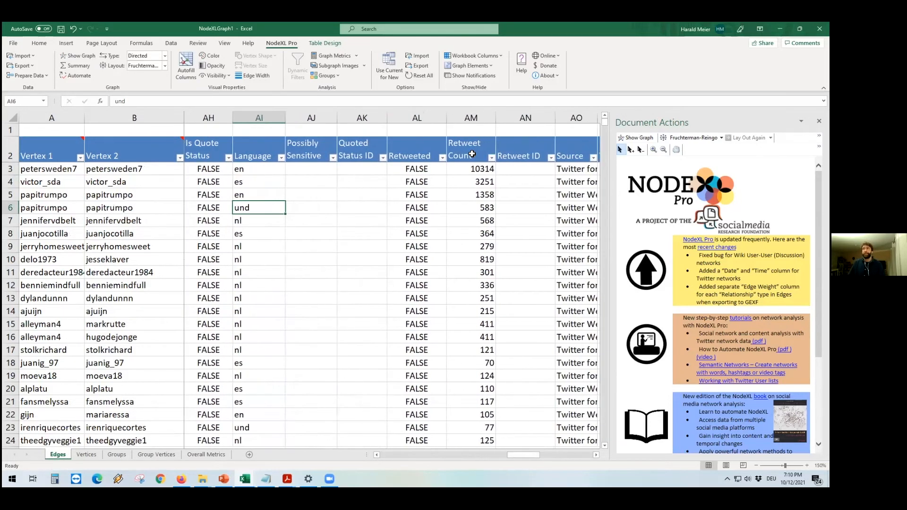
{"action": "left_click", "coordinate": [597, 457]}
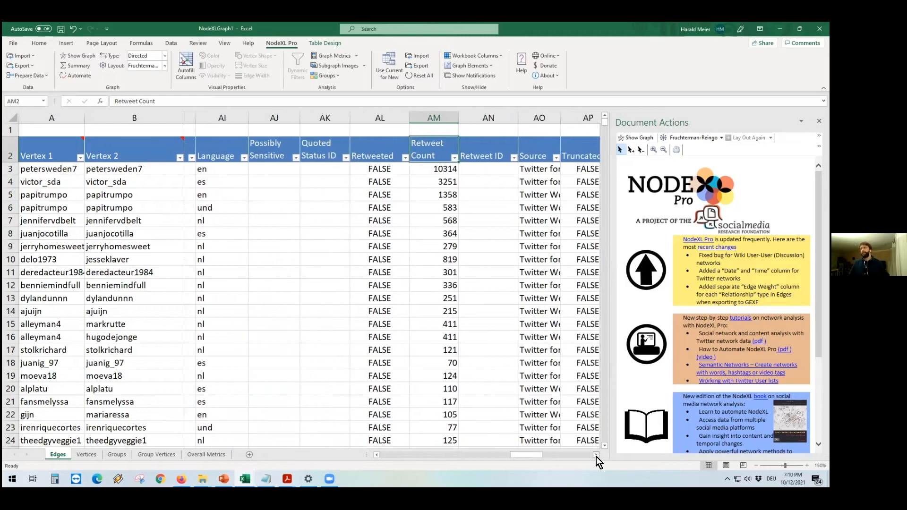
Step: Scan the remaining edge columns from Retweet Count through Source, Unified Twitter ID and Imported Tweet Type
{"action": "left_click", "coordinate": [596, 457]}
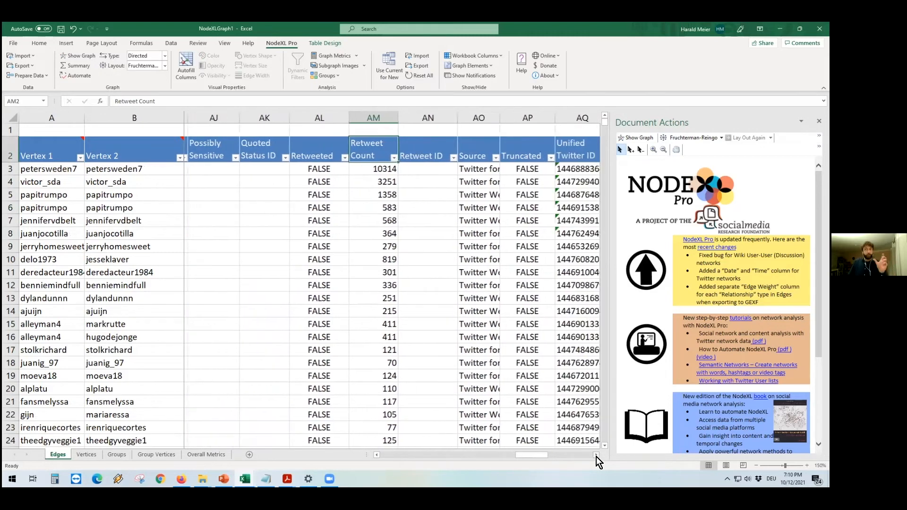
{"action": "left_click", "coordinate": [596, 457]}
{"action": "left_click", "coordinate": [596, 457]}
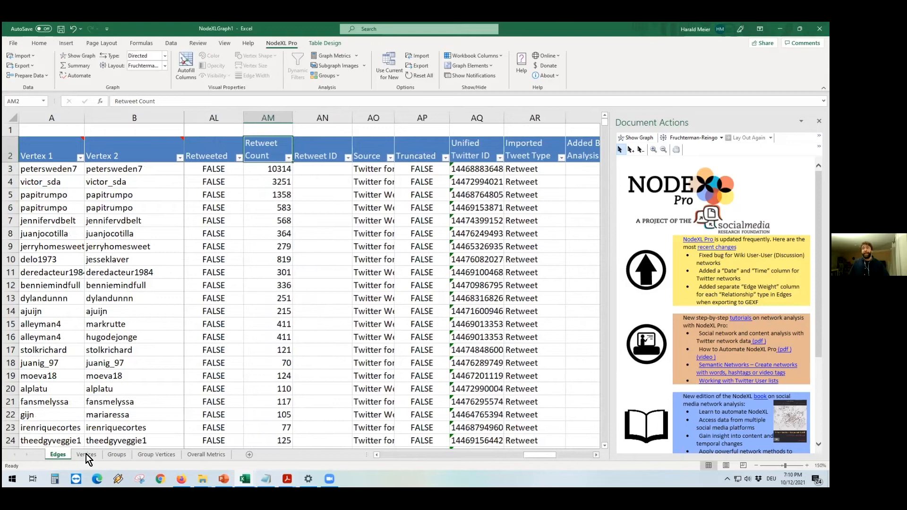
Step: Open the Vertices worksheet and inspect the vertex Name, Followed, Followers and Tweets columns
{"action": "left_click", "coordinate": [86, 455]}
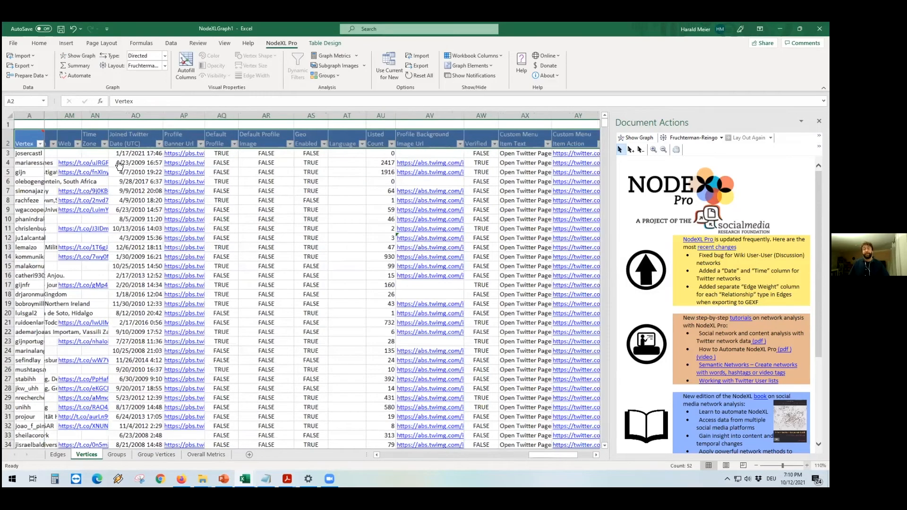
{"action": "scroll", "coordinate": [117, 158], "scroll_direction": "right", "scroll_amount": 2}
{"action": "scroll", "coordinate": [118, 153], "scroll_direction": "up", "scroll_amount": 2, "text": "ctrl"}
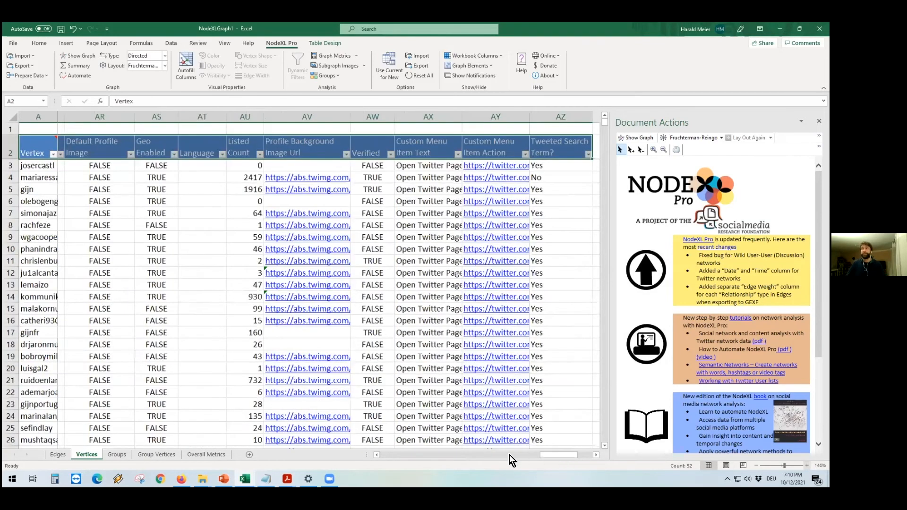
{"action": "scroll", "coordinate": [501, 454], "scroll_direction": "up", "scroll_amount": 1, "text": "ctrl"}
{"action": "left_click", "coordinate": [421, 453]}
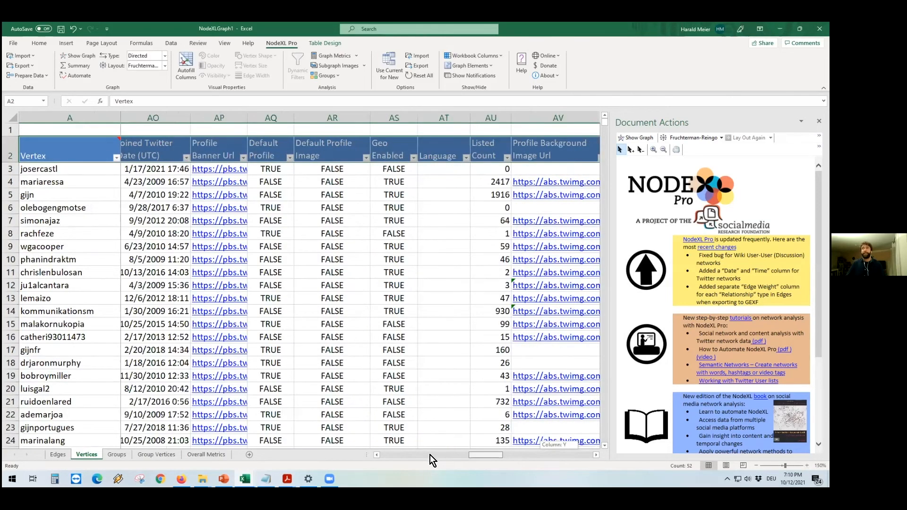
{"action": "left_click_drag", "start_coordinate": [270, 119], "coordinate": [311, 119]}
{"action": "left_click", "coordinate": [73, 171]}
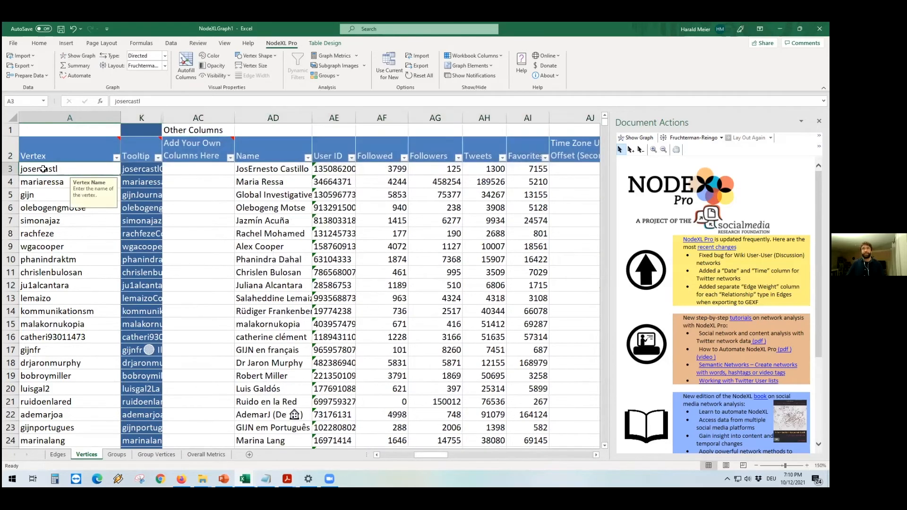
{"action": "left_click", "coordinate": [253, 168]}
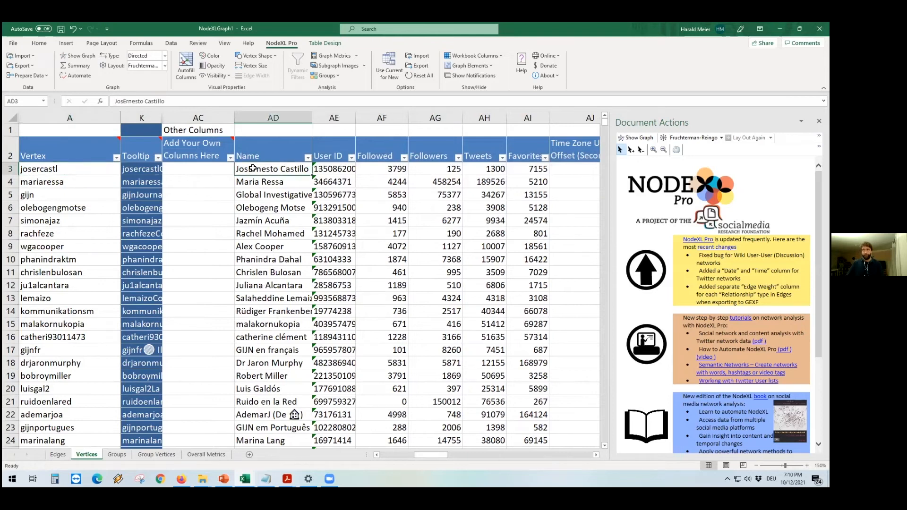
{"action": "left_click", "coordinate": [378, 171]}
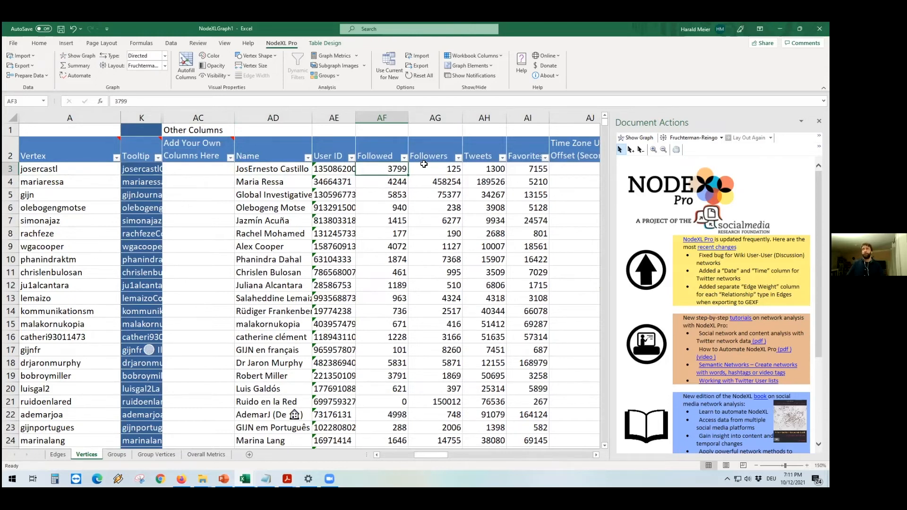
{"action": "left_click", "coordinate": [475, 171]}
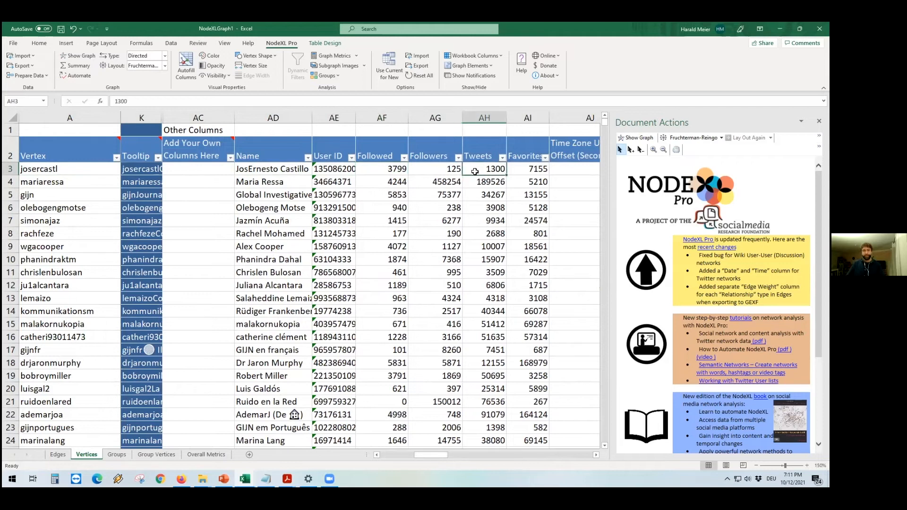
Step: Inspect the vertex Description, Location, Web, Joined Twitter Date and further profile columns
{"action": "left_click", "coordinate": [596, 455]}
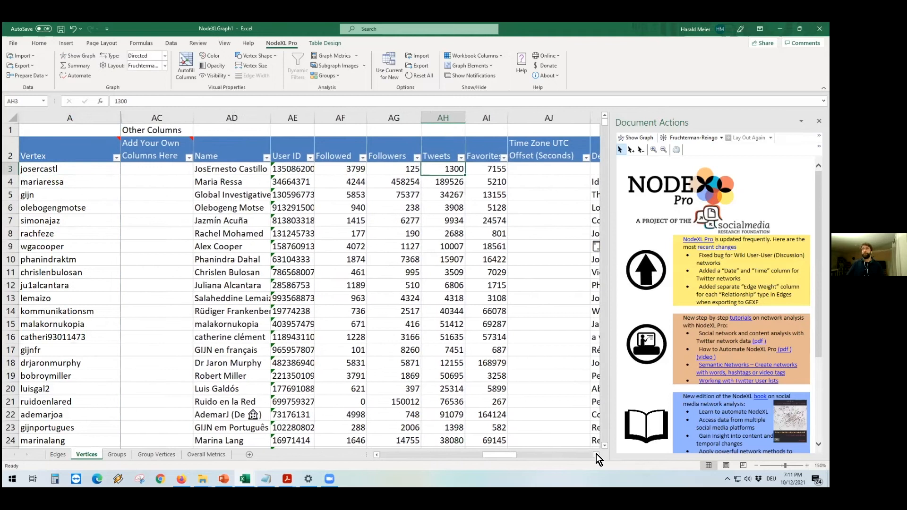
{"action": "left_click", "coordinate": [596, 455]}
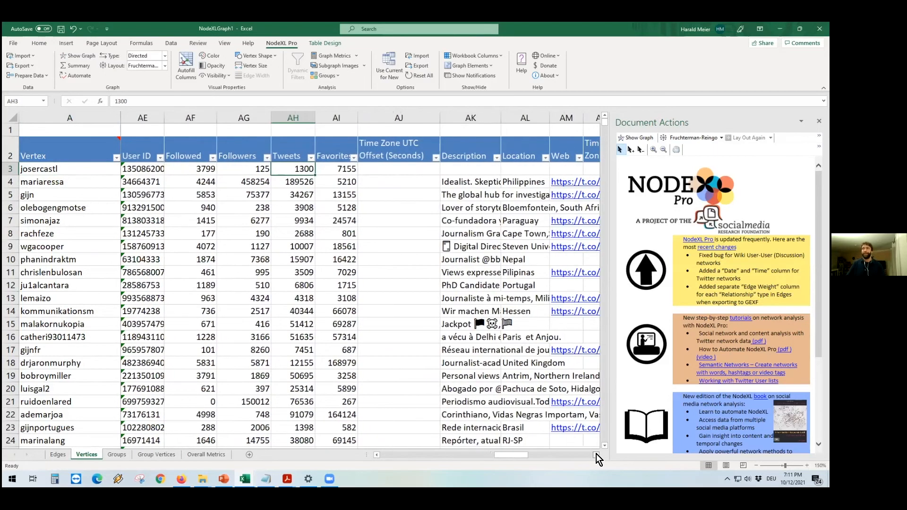
{"action": "left_click", "coordinate": [596, 455]}
{"action": "scroll", "coordinate": [293, 189], "scroll_direction": "right", "scroll_amount": 4}
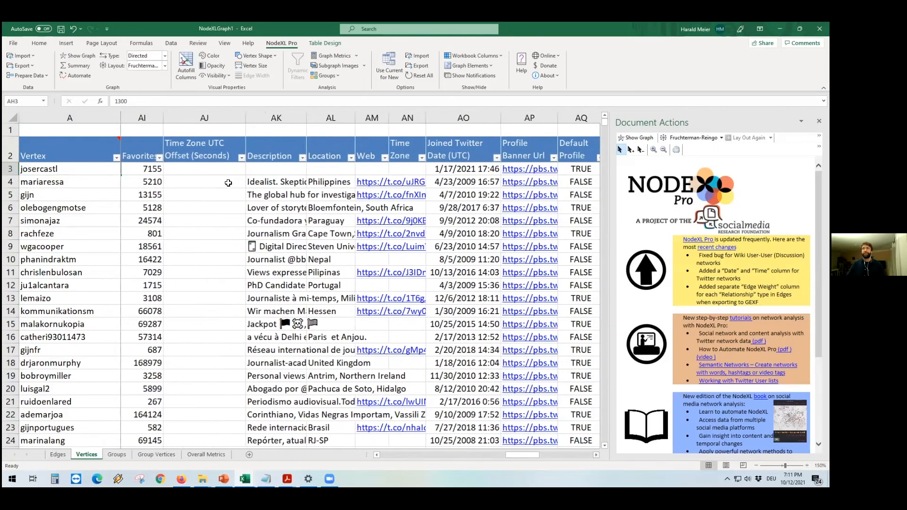
{"action": "left_click", "coordinate": [255, 182]}
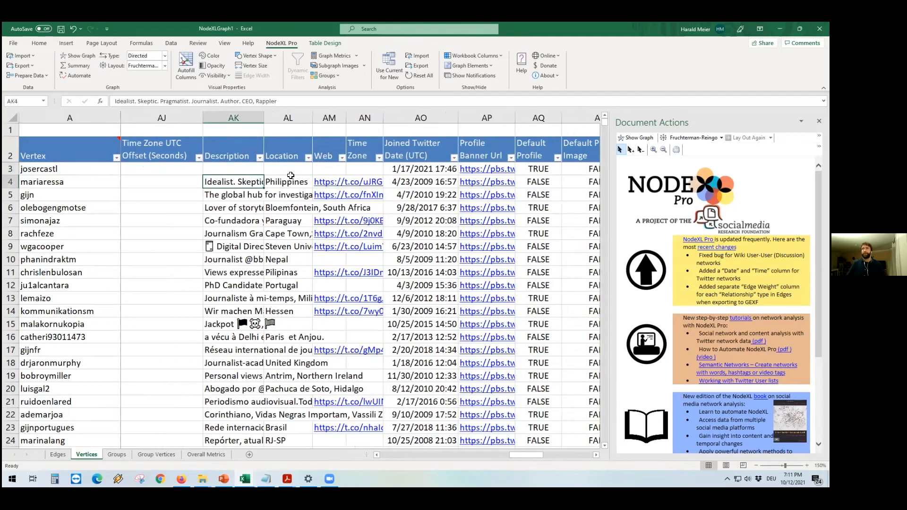
{"action": "key", "text": "Right"}
{"action": "left_click_drag", "start_coordinate": [313, 118], "coordinate": [324, 120]}
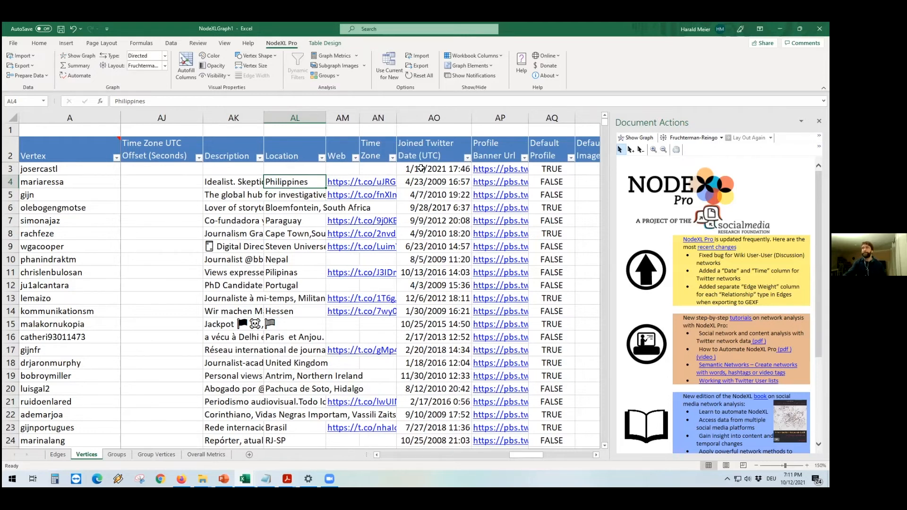
{"action": "left_click_drag", "start_coordinate": [520, 457], "coordinate": [556, 458]}
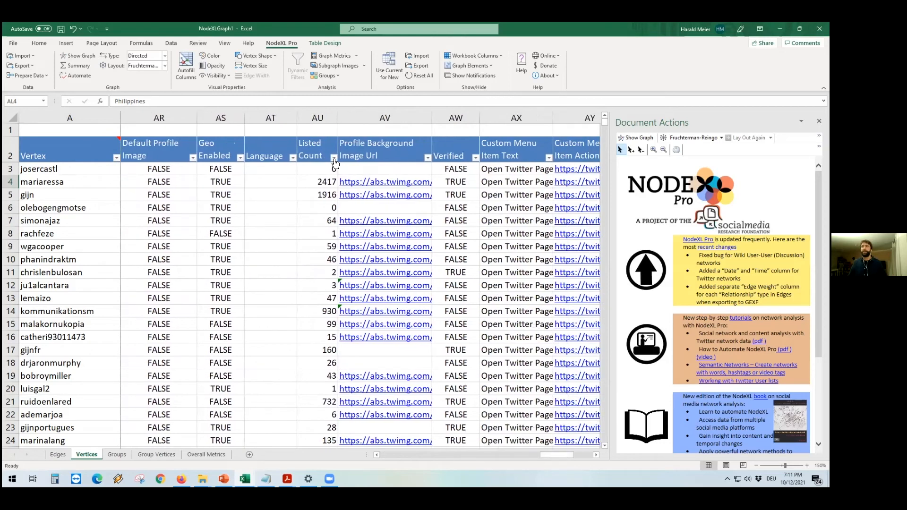
Step: Sort the vertices by Listed Count from largest to smallest
{"action": "left_click", "coordinate": [333, 157]}
{"action": "left_click", "coordinate": [357, 180]}
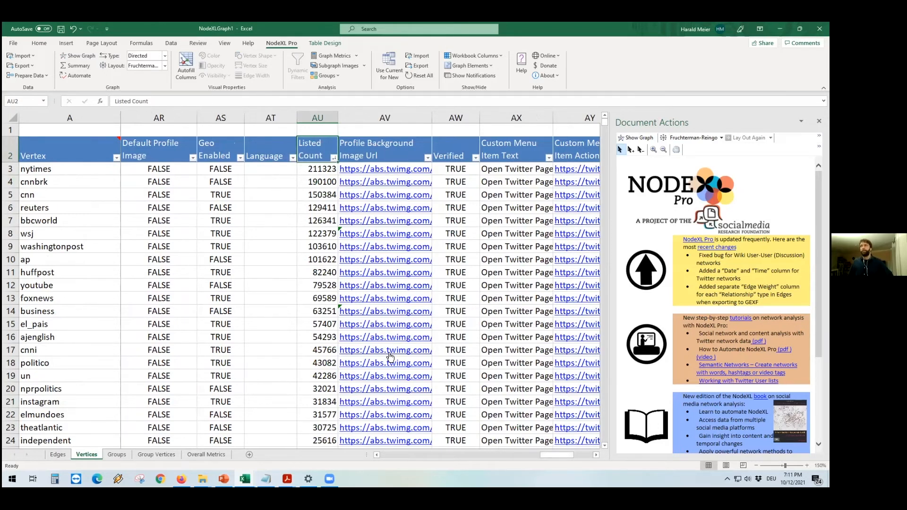
{"action": "left_click_drag", "start_coordinate": [551, 455], "coordinate": [557, 455]}
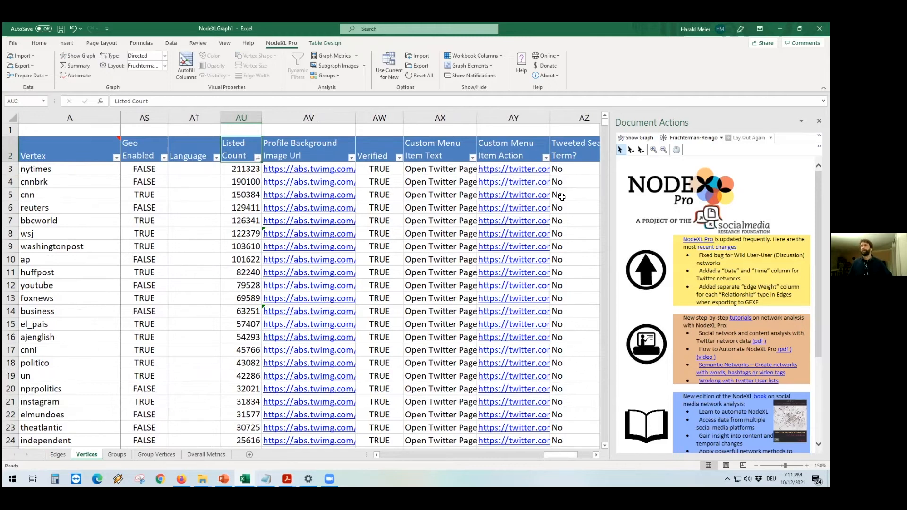
Step: Count duplicate edges by Vertex 1 and Vertex 2 and insert the counts into an Edge Weight column
{"action": "left_click_drag", "start_coordinate": [612, 240], "coordinate": [286, 242]}
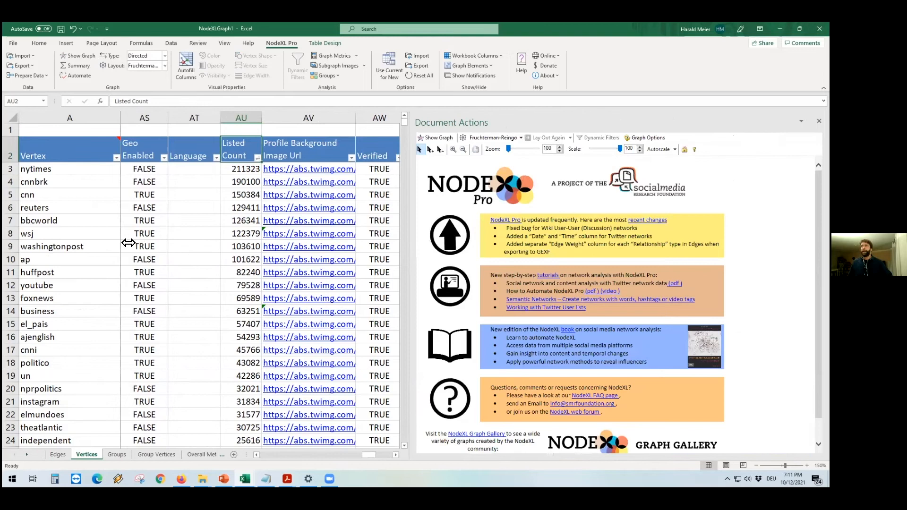
{"action": "left_click", "coordinate": [44, 75]}
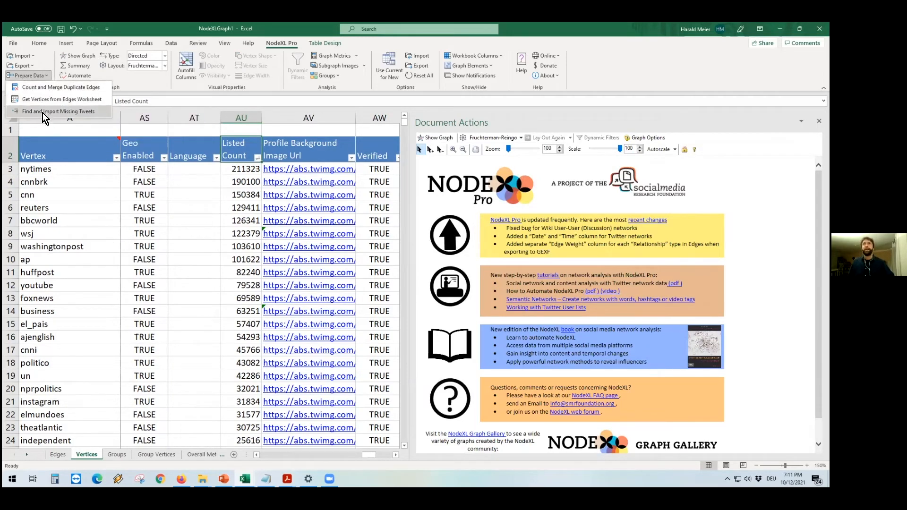
{"action": "left_click", "coordinate": [47, 88]}
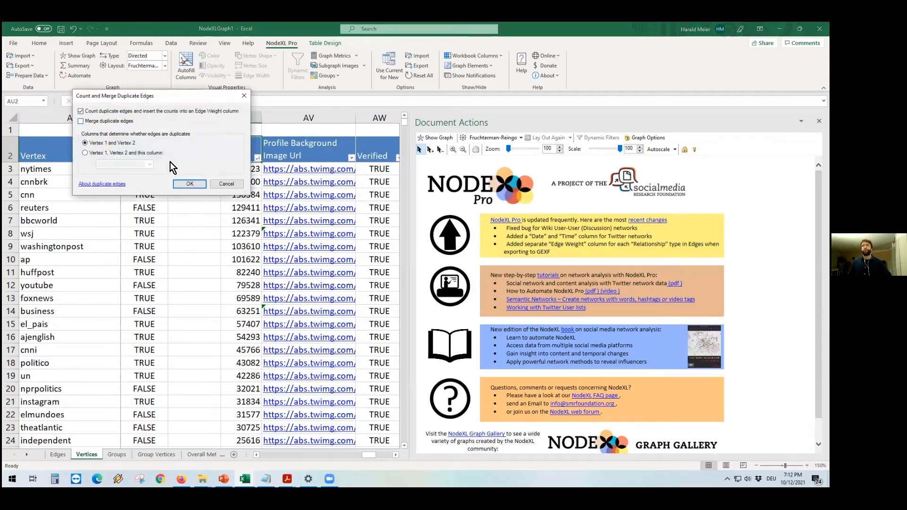
{"action": "left_click", "coordinate": [189, 184]}
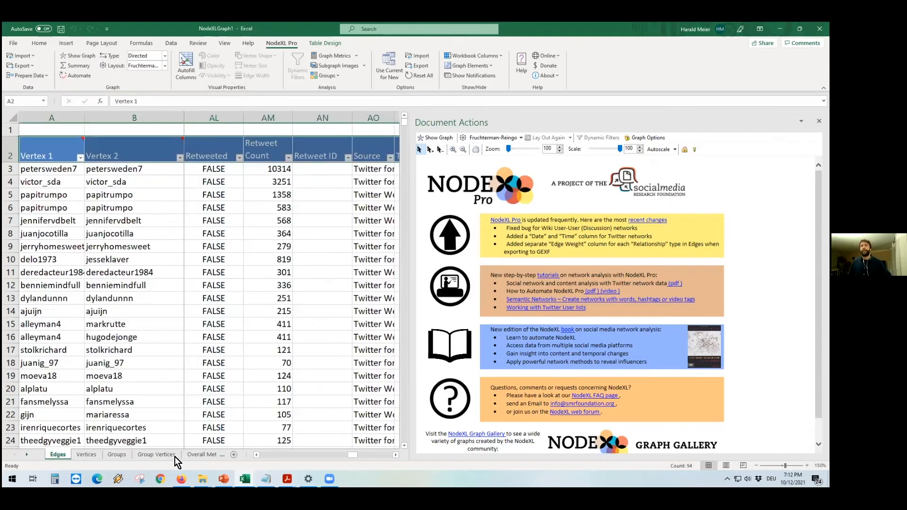
Step: Sort the edges by Edge Weight from largest to smallest
{"action": "left_click_drag", "start_coordinate": [354, 455], "coordinate": [390, 455]}
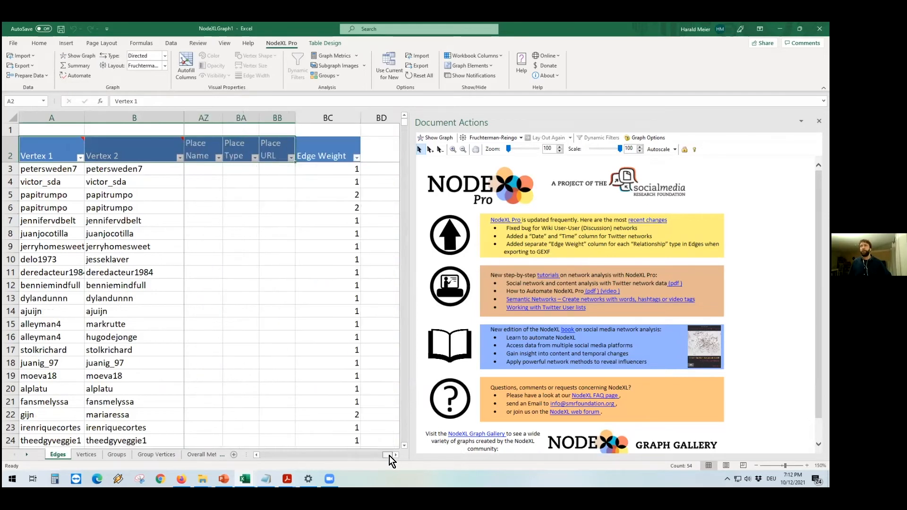
{"action": "left_click", "coordinate": [322, 160]}
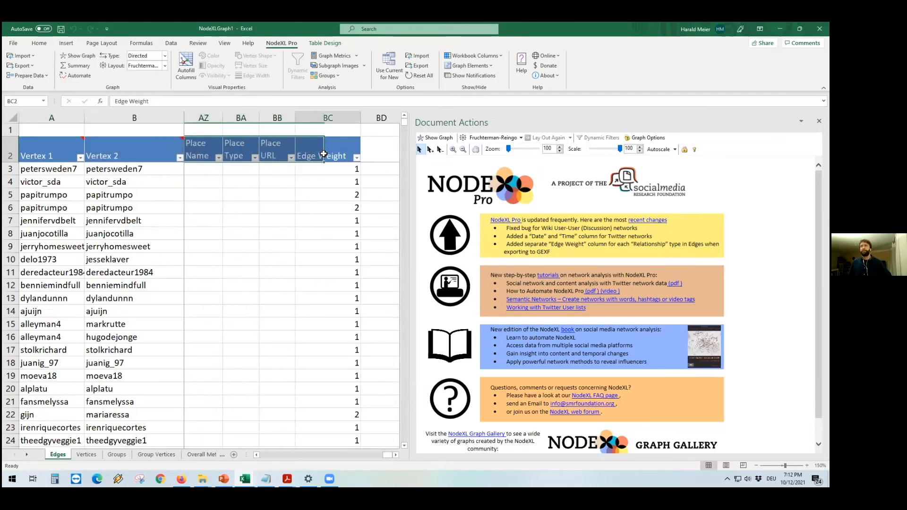
{"action": "left_click", "coordinate": [356, 158]}
{"action": "left_click", "coordinate": [368, 182]}
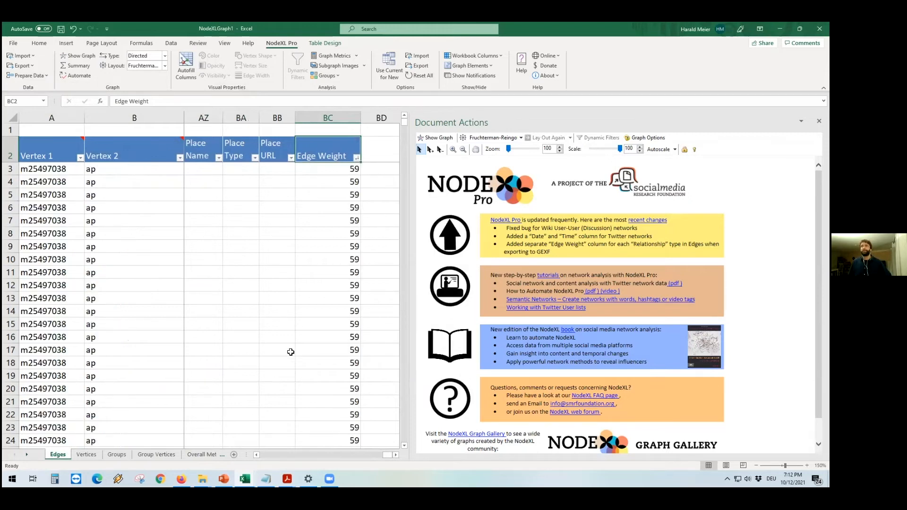
Step: Examine the vertex pairs of the heaviest-weighted edges at the top of the Edges sheet
{"action": "left_click", "coordinate": [55, 171]}
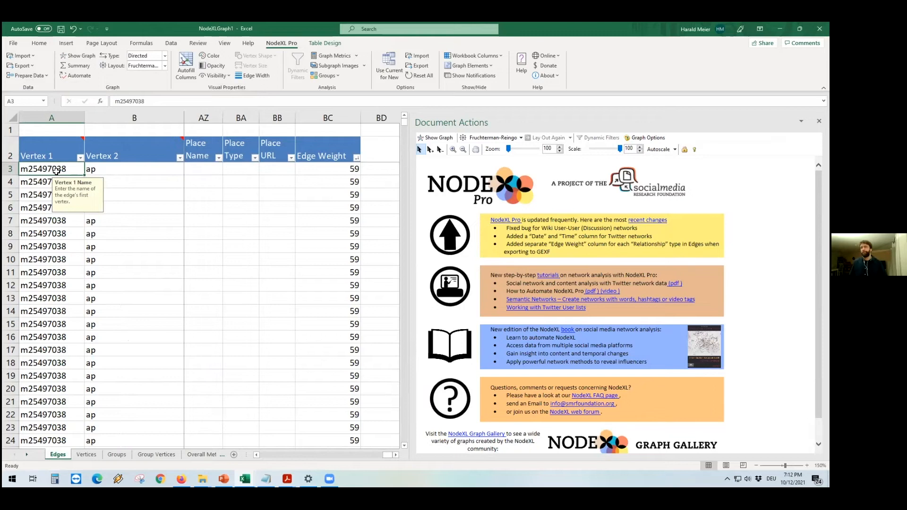
{"action": "scroll", "coordinate": [75, 273], "scroll_direction": "down", "scroll_amount": 13}
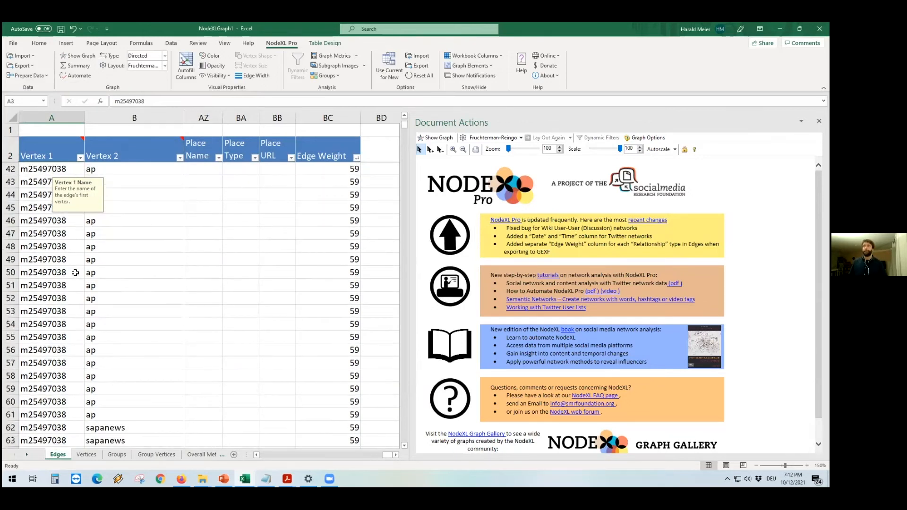
{"action": "scroll", "coordinate": [75, 273], "scroll_direction": "down", "scroll_amount": 9}
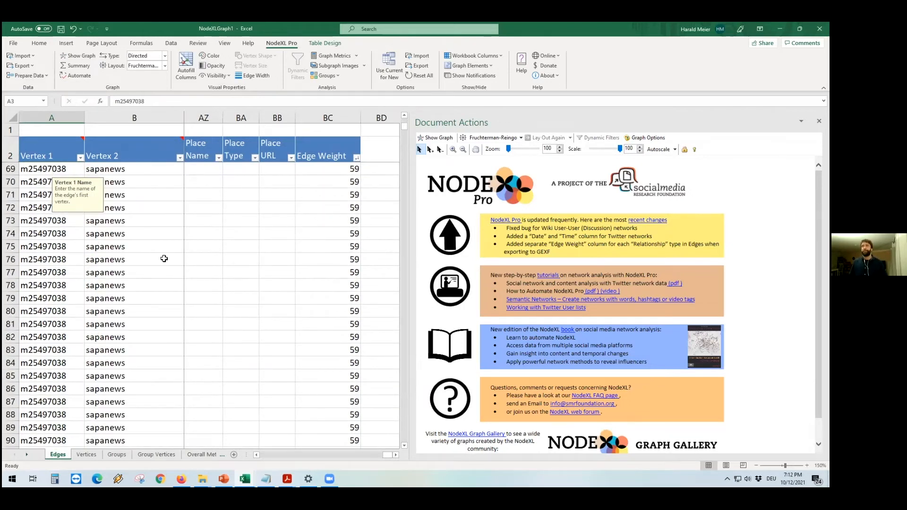
{"action": "scroll", "coordinate": [326, 234], "scroll_direction": "up", "scroll_amount": 4}
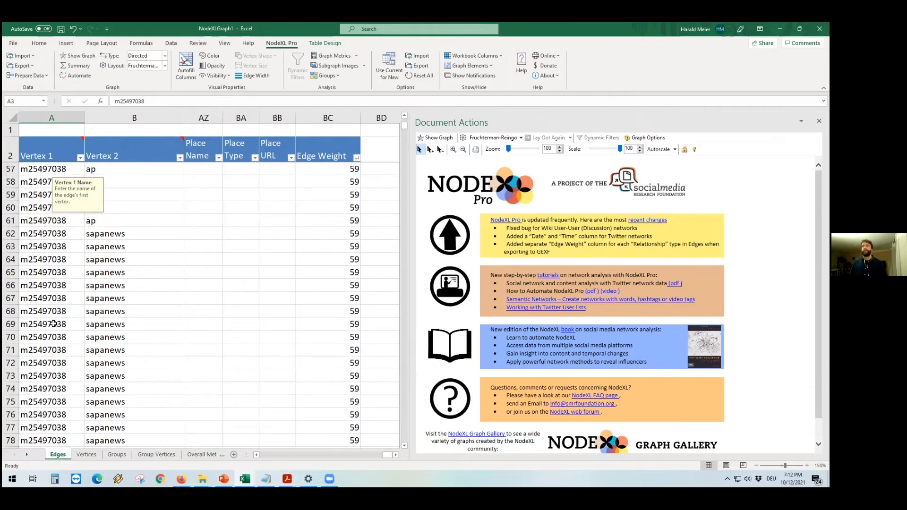
{"action": "left_click", "coordinate": [44, 286]}
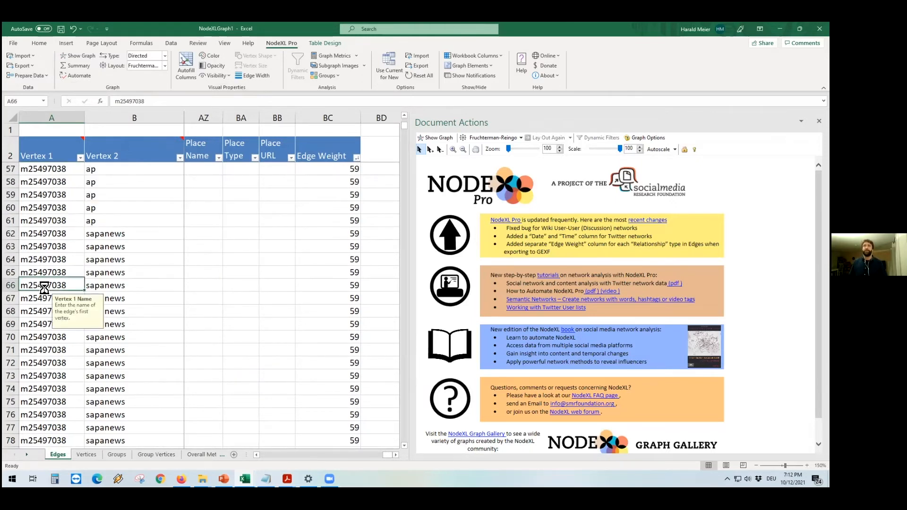
{"action": "left_click", "coordinate": [118, 286]}
{"action": "scroll", "coordinate": [243, 297], "scroll_direction": "down", "scroll_amount": 8}
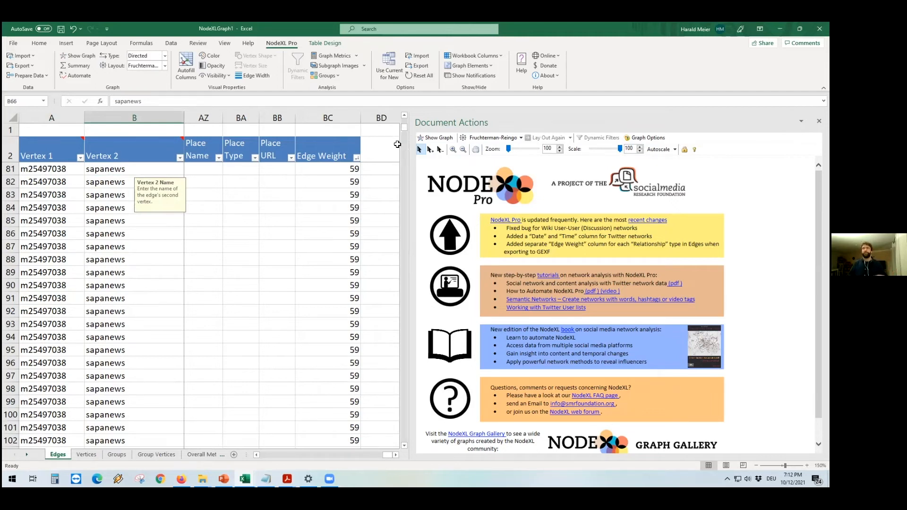
{"action": "left_click_drag", "start_coordinate": [404, 129], "coordinate": [406, 116]}
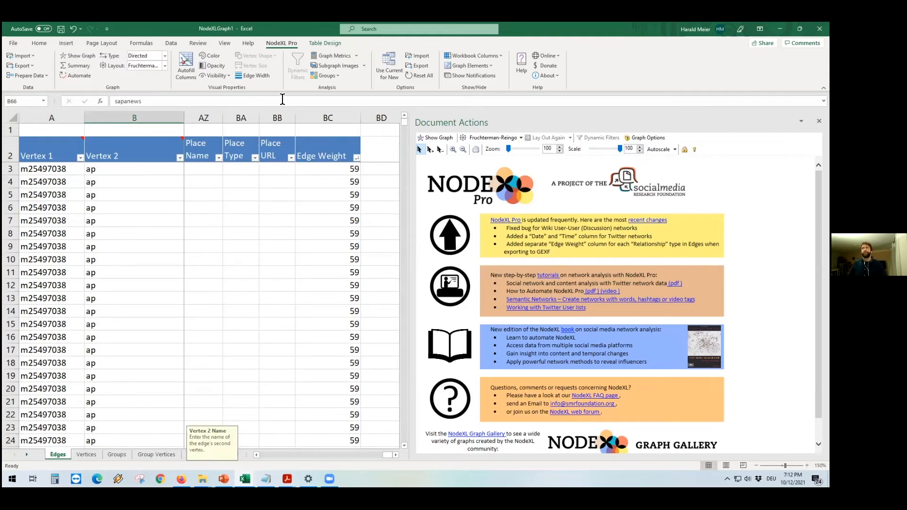
Step: Group the graph's vertices by cluster using the Clauset-Newman-Moore algorithm
{"action": "left_click", "coordinate": [328, 77]}
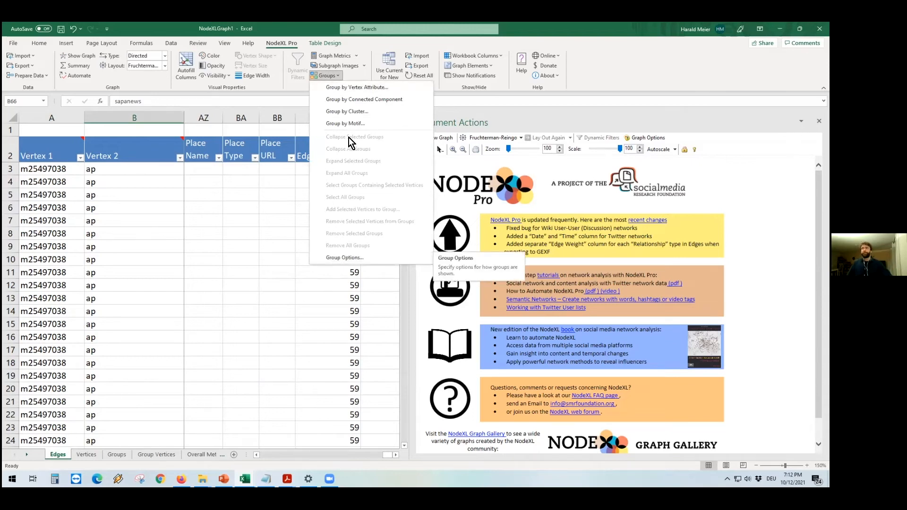
{"action": "left_click", "coordinate": [348, 111]}
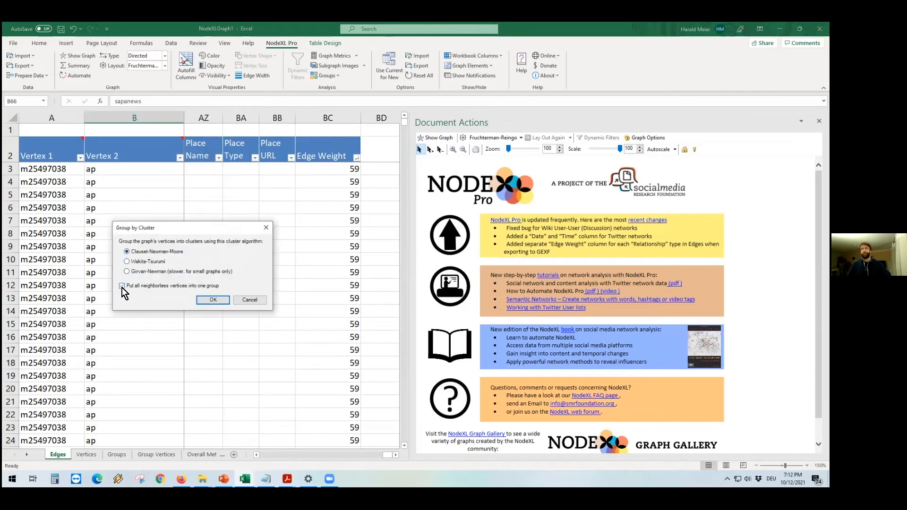
{"action": "left_click", "coordinate": [208, 300]}
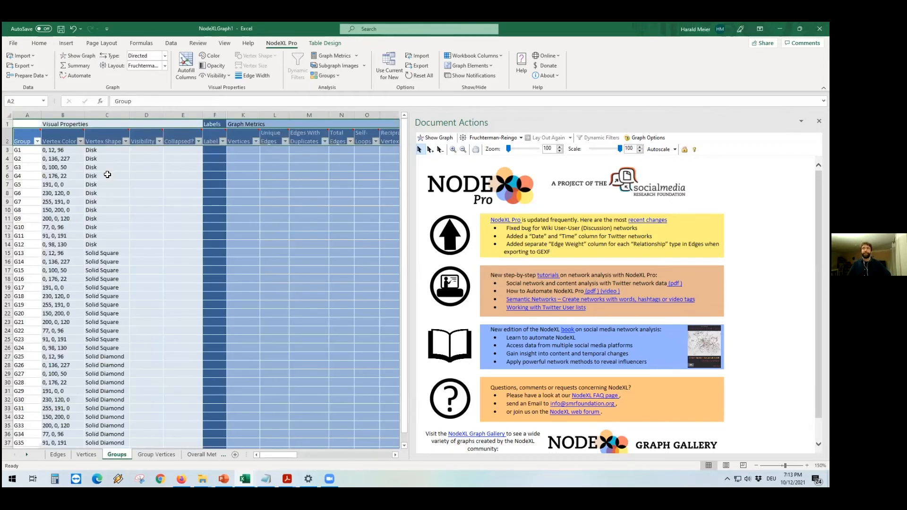
{"action": "left_click", "coordinate": [807, 465]}
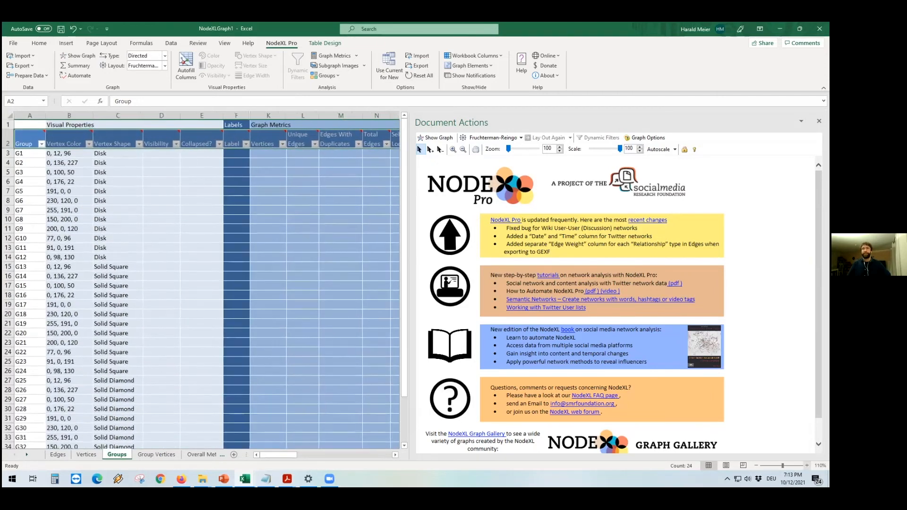
Step: Zoom in and scroll across the Groups worksheet to inspect the cluster groups' colours and shapes
{"action": "scroll", "coordinate": [112, 455], "scroll_direction": "up", "scroll_amount": 2}
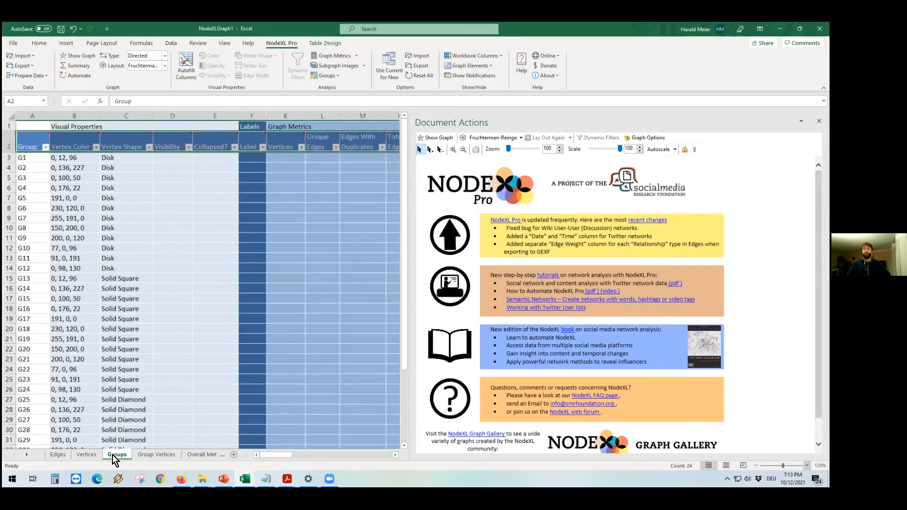
{"action": "scroll", "coordinate": [113, 455], "scroll_direction": "up", "scroll_amount": 4}
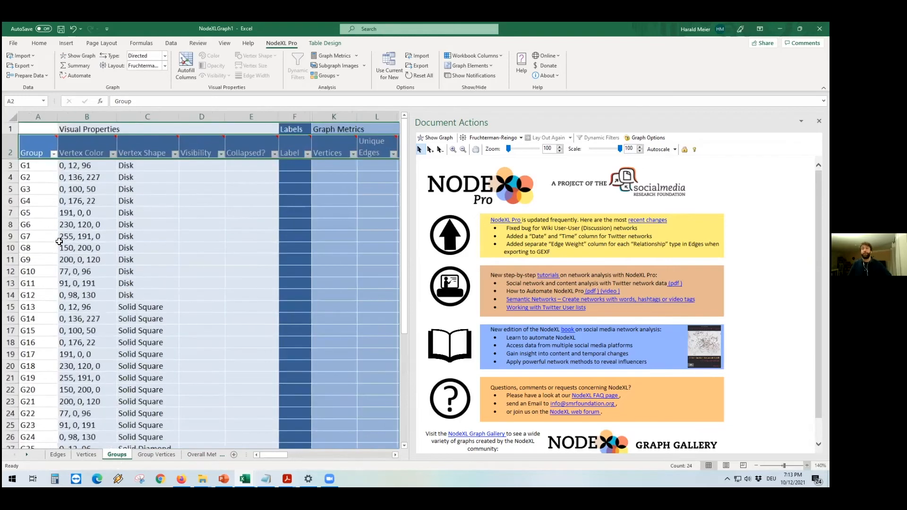
{"action": "scroll", "coordinate": [267, 449], "scroll_direction": "up", "scroll_amount": 1}
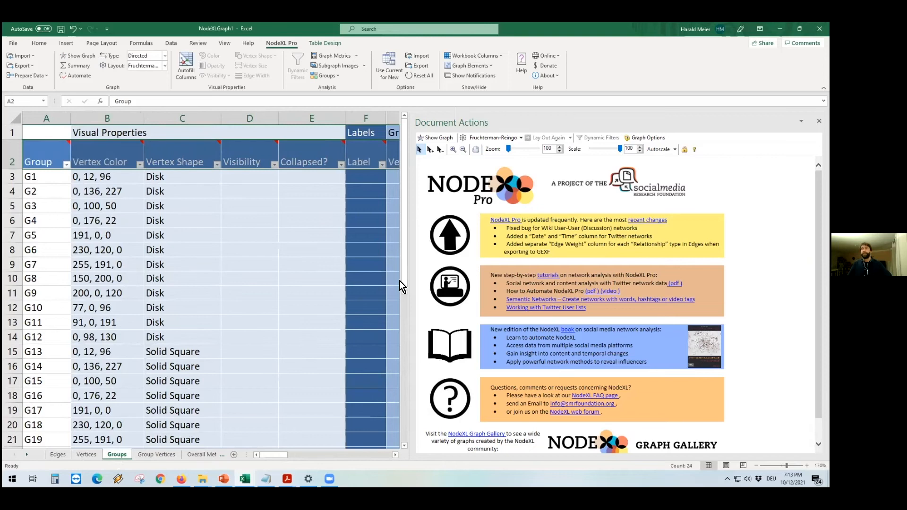
{"action": "left_click_drag", "start_coordinate": [403, 365], "coordinate": [407, 144]}
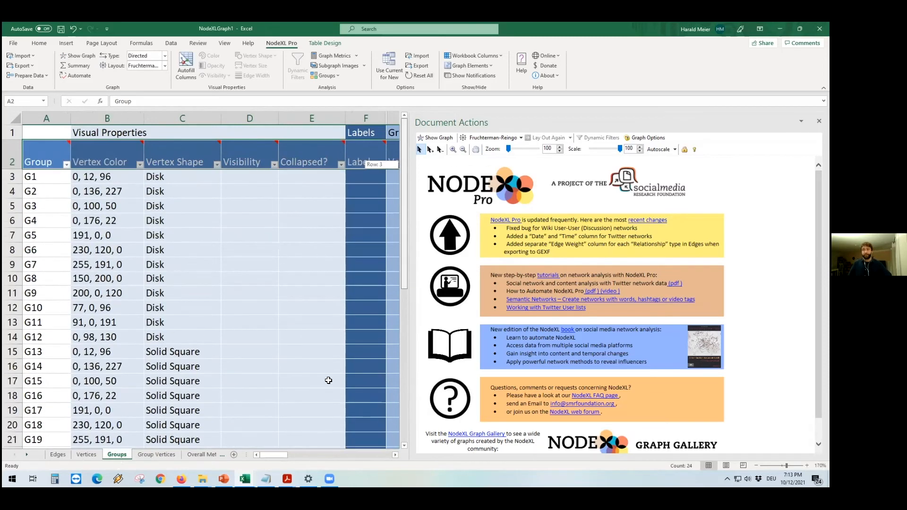
{"action": "mouse_move", "coordinate": [279, 456]}
{"action": "left_mouse_down"}
{"action": "mouse_move", "coordinate": [350, 457]}
{"action": "mouse_move", "coordinate": [268, 455]}
{"action": "left_mouse_up"}
Step: Switch to the NodeXL Pro tutorial PDF, read its Calculate Metrics section, and return to Excel
{"action": "mouse_move", "coordinate": [287, 479]}
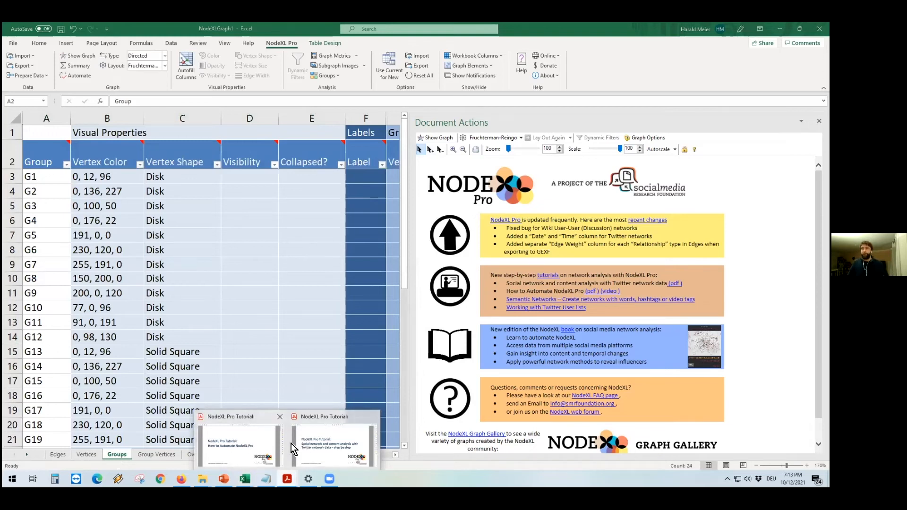
{"action": "left_click", "coordinate": [330, 446]}
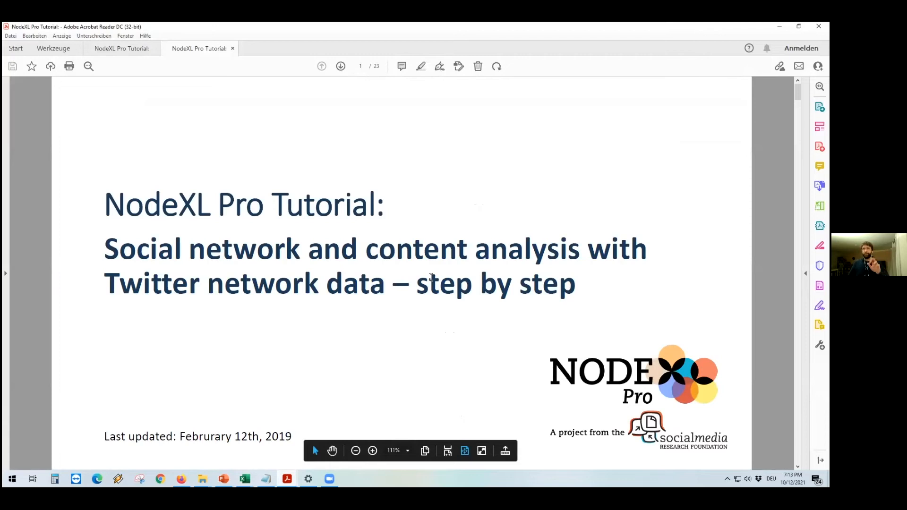
{"action": "scroll", "coordinate": [431, 278], "scroll_direction": "down", "scroll_amount": 5}
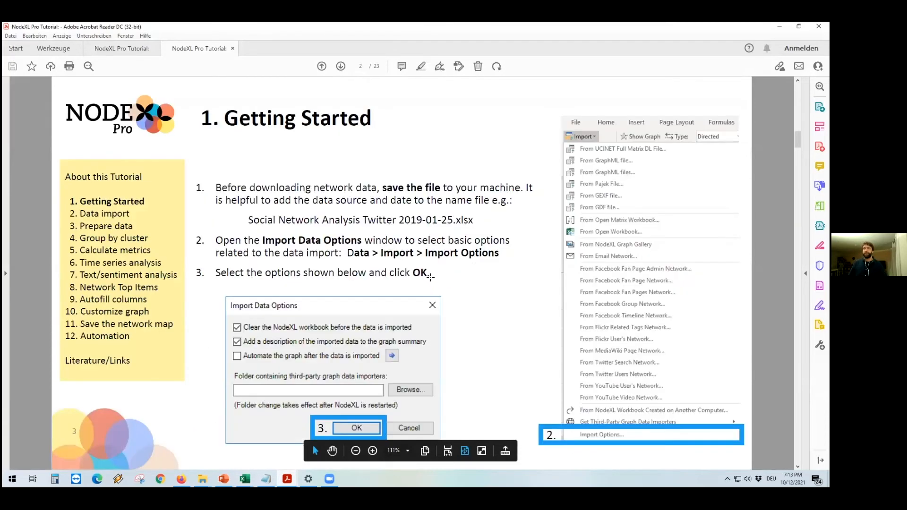
{"action": "scroll", "coordinate": [432, 277], "scroll_direction": "down", "scroll_amount": 10}
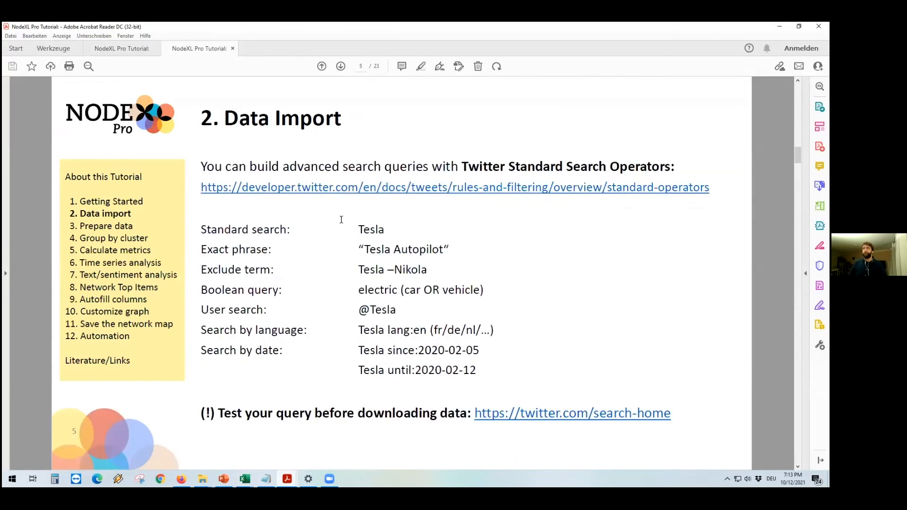
{"action": "scroll", "coordinate": [355, 227], "scroll_direction": "down", "scroll_amount": 10}
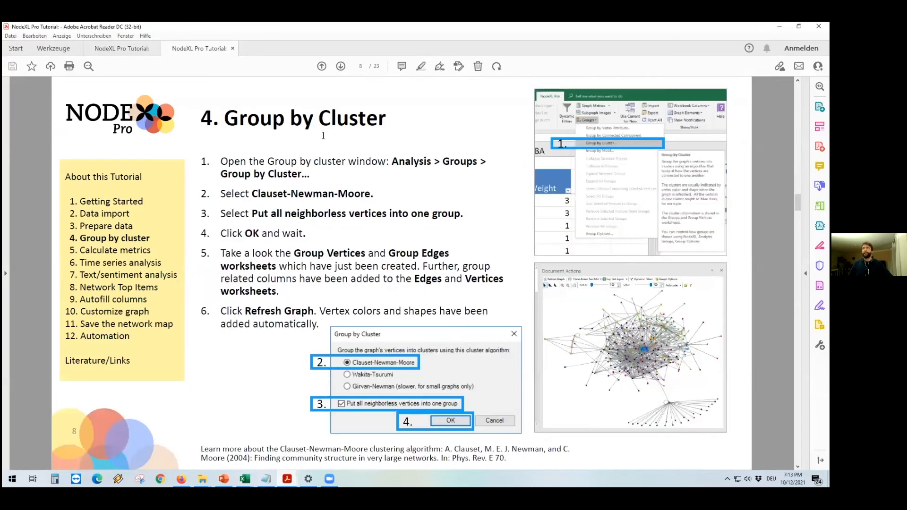
{"action": "scroll", "coordinate": [350, 216], "scroll_direction": "down", "scroll_amount": 3}
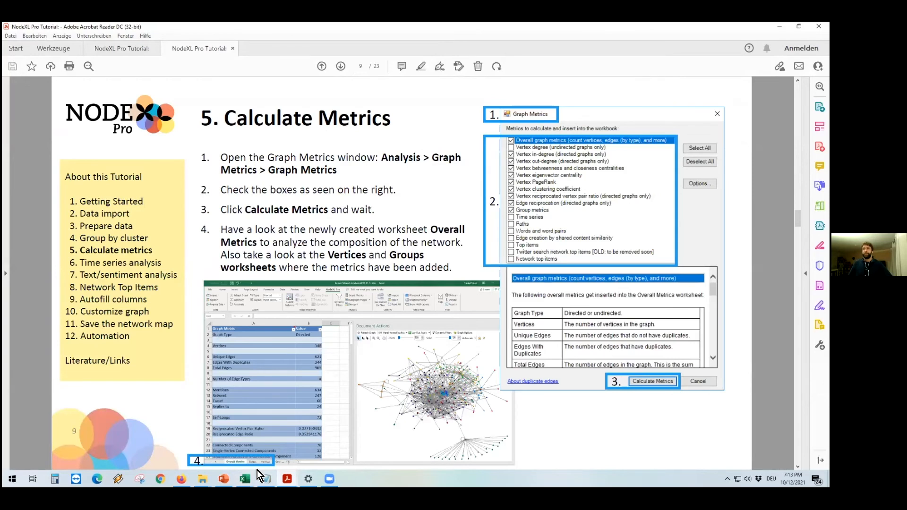
{"action": "mouse_move", "coordinate": [244, 477]}
{"action": "left_click", "coordinate": [243, 435]}
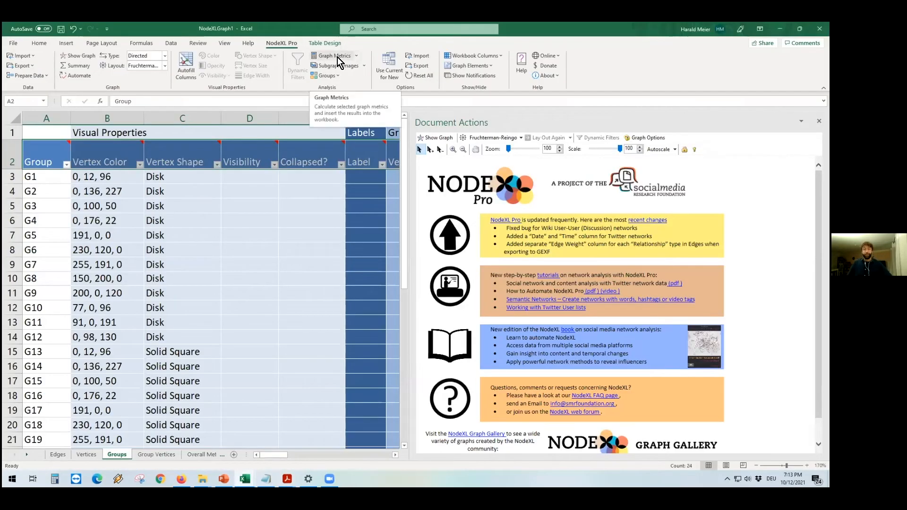
Step: Calculate graph metrics: overall, vertex degrees, betweenness and closeness, eigenvector, PageRank, clustering coefficient, reciprocation and group metrics
{"action": "left_click", "coordinate": [338, 57]}
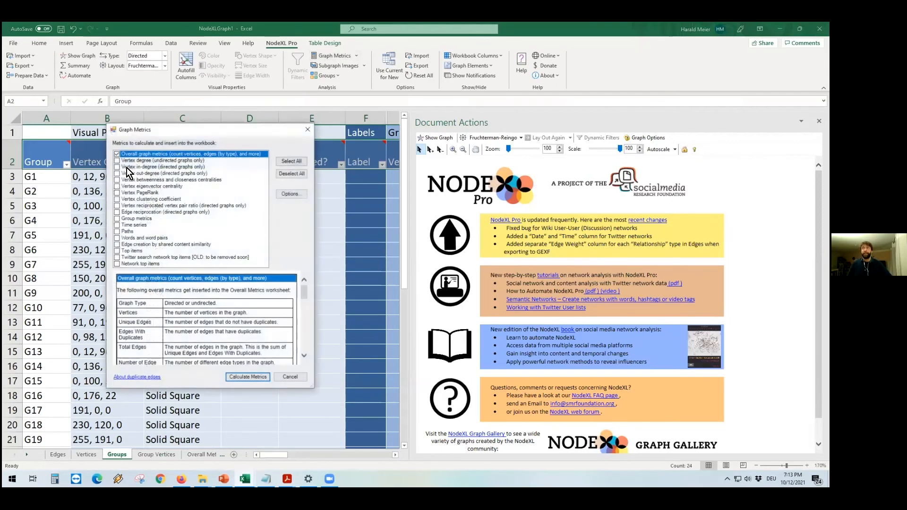
{"action": "left_click", "coordinate": [117, 166]}
{"action": "left_click", "coordinate": [117, 173]}
{"action": "left_click", "coordinate": [117, 180]}
{"action": "left_click", "coordinate": [117, 186]}
{"action": "left_click", "coordinate": [117, 192]}
{"action": "left_click", "coordinate": [117, 199]}
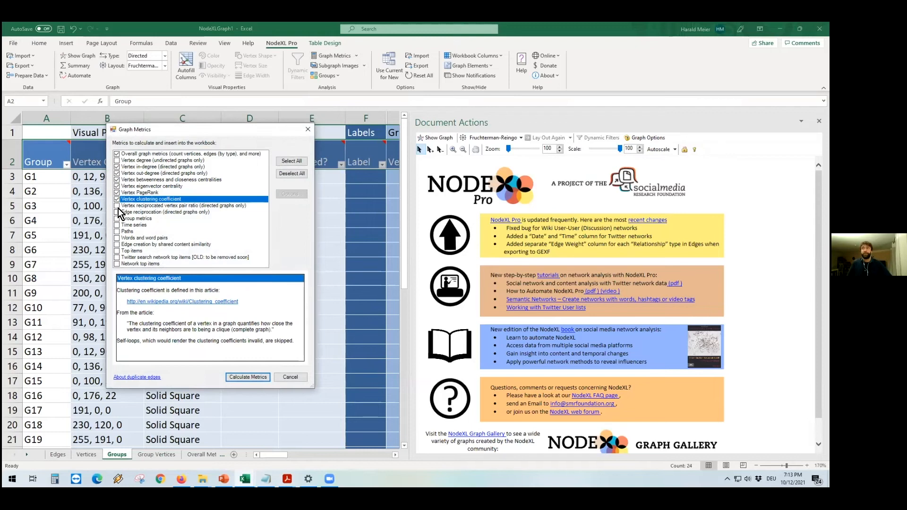
{"action": "left_click", "coordinate": [117, 205]}
{"action": "left_click", "coordinate": [117, 212]}
{"action": "left_click", "coordinate": [117, 160]}
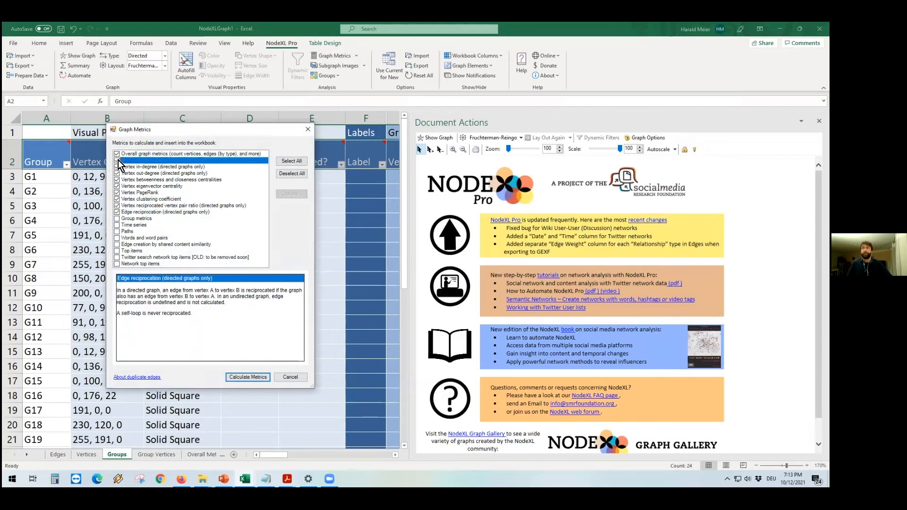
{"action": "left_click", "coordinate": [117, 218]}
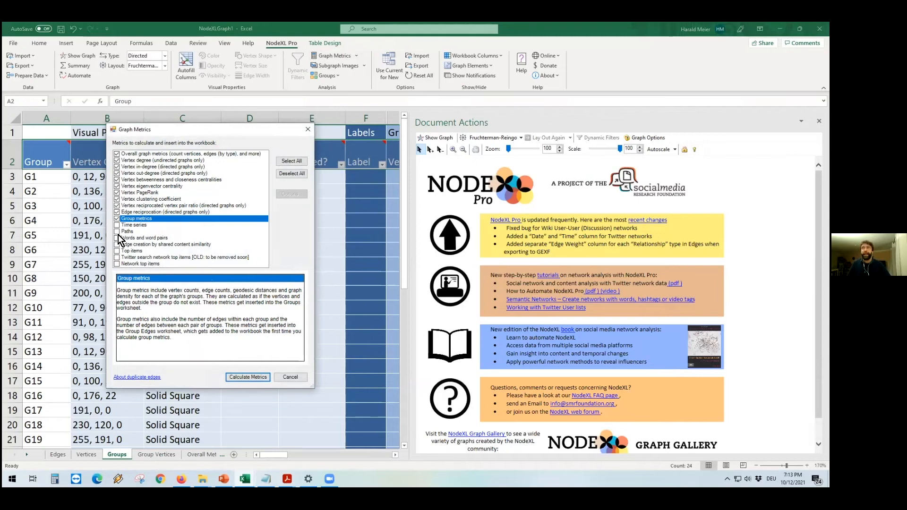
{"action": "left_click", "coordinate": [246, 379]}
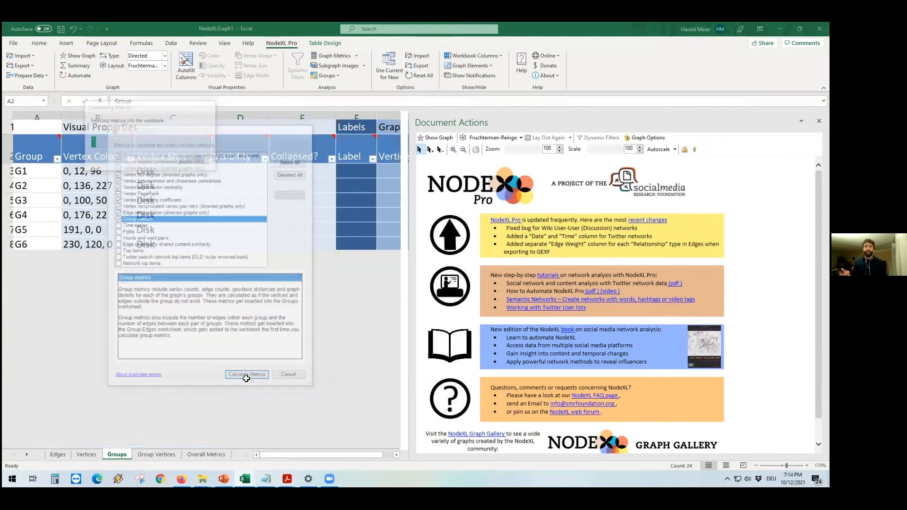
Step: Examine the Vertex 1 Group and Vertex 2 Group columns added to the Edges sheet
{"action": "left_click", "coordinate": [59, 454]}
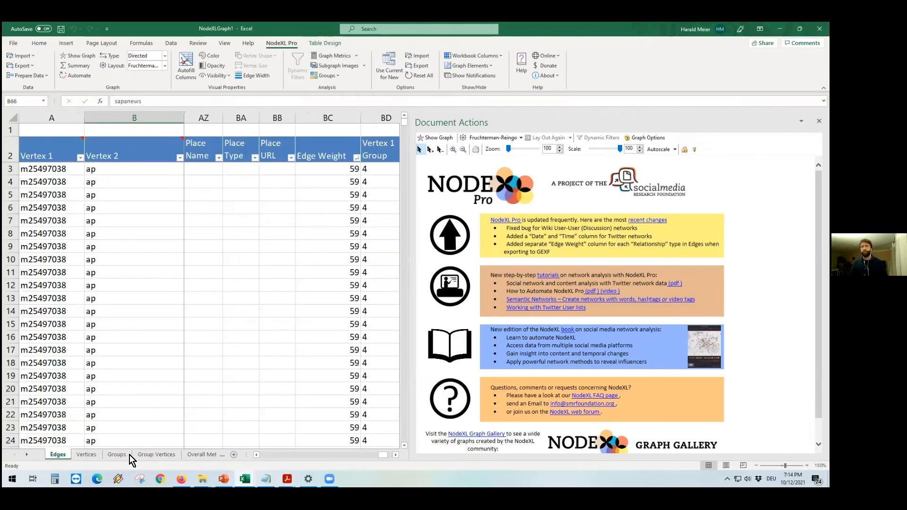
{"action": "left_click", "coordinate": [395, 453]}
{"action": "left_click", "coordinate": [395, 453]}
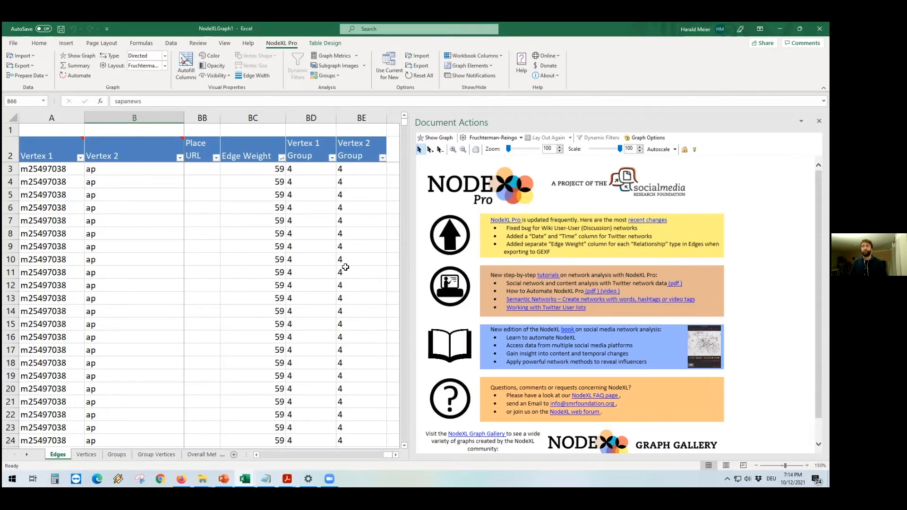
{"action": "mouse_move", "coordinate": [407, 123]}
{"action": "left_mouse_down"}
{"action": "mouse_move", "coordinate": [407, 158]}
{"action": "mouse_move", "coordinate": [406, 114]}
{"action": "left_mouse_up"}
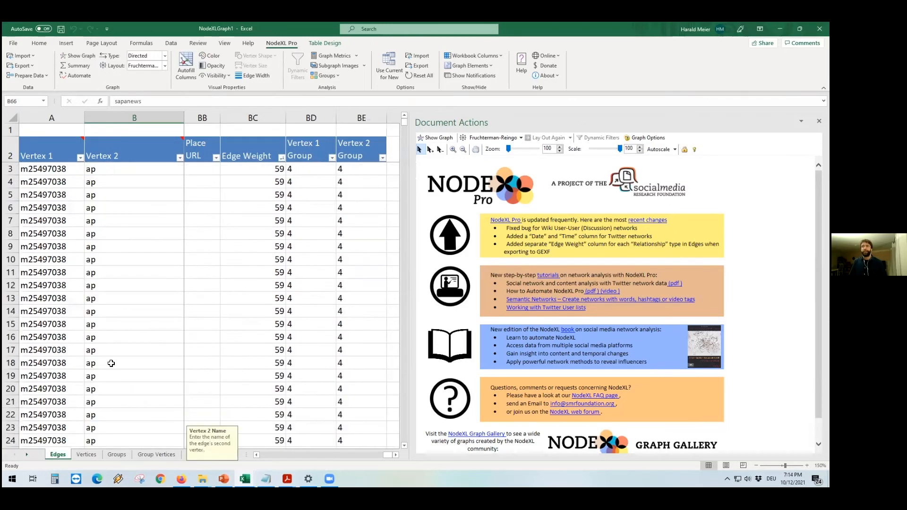
Step: Browse the Vertices sheet columns to find the new graph metric columns
{"action": "left_click", "coordinate": [85, 455]}
{"action": "left_click_drag", "start_coordinate": [364, 454], "coordinate": [388, 454]}
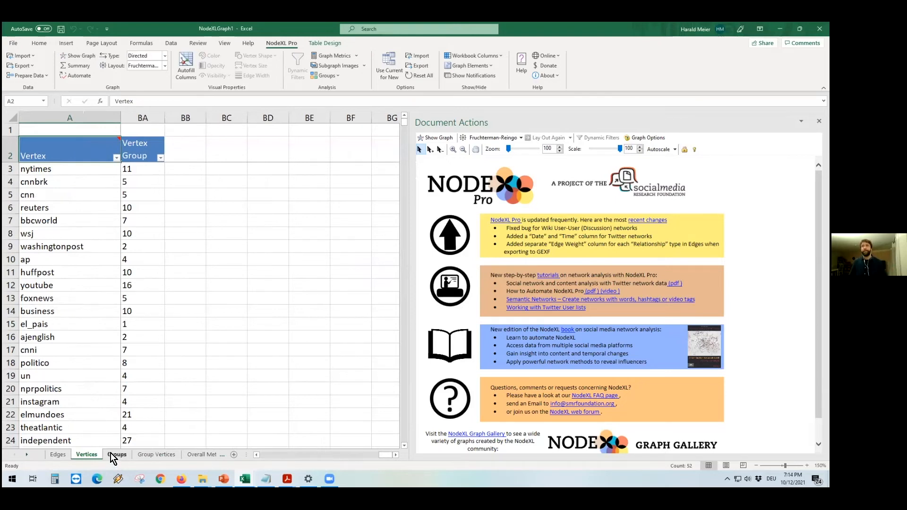
{"action": "left_click_drag", "start_coordinate": [391, 455], "coordinate": [303, 455]}
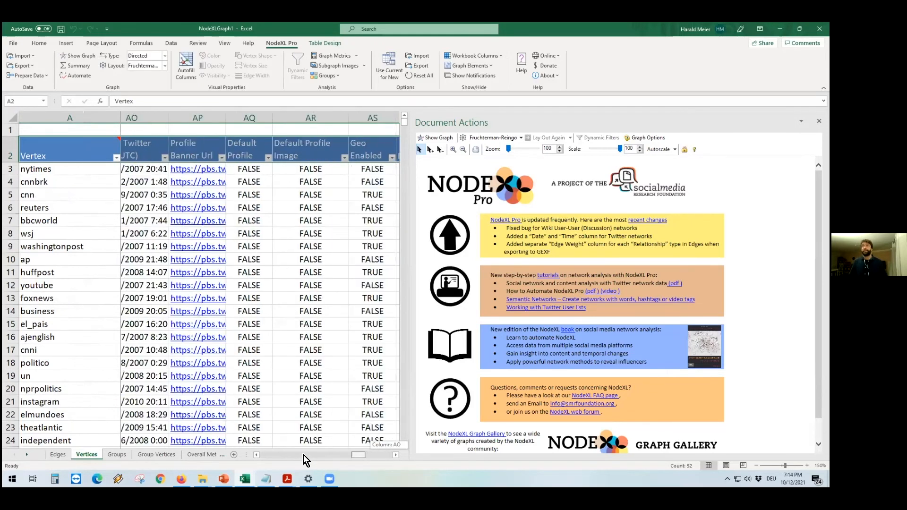
{"action": "scroll", "coordinate": [187, 156], "scroll_direction": "left", "scroll_amount": 10}
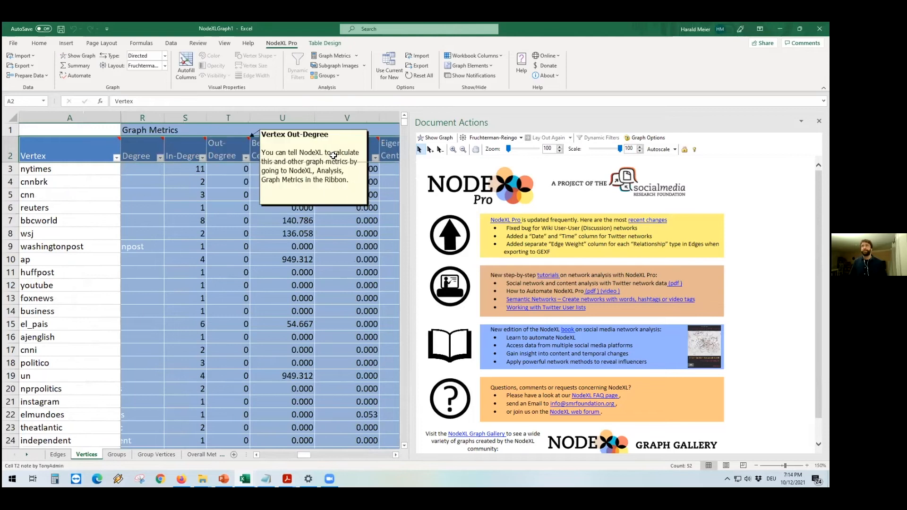
Step: Sort the vertices by Betweenness Centrality from largest to smallest
{"action": "left_click", "coordinate": [395, 455]}
{"action": "left_click", "coordinate": [395, 454]}
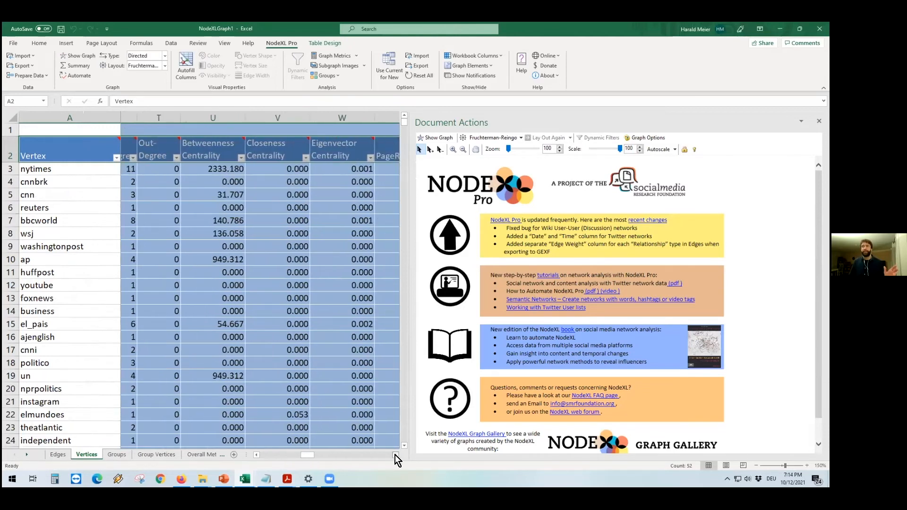
{"action": "left_click", "coordinate": [256, 455]}
{"action": "left_click", "coordinate": [267, 150]}
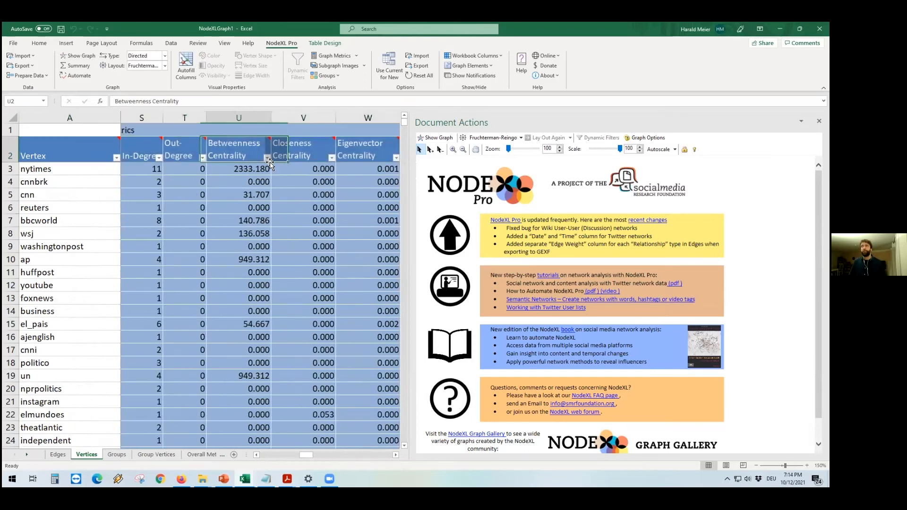
{"action": "left_click", "coordinate": [267, 158]}
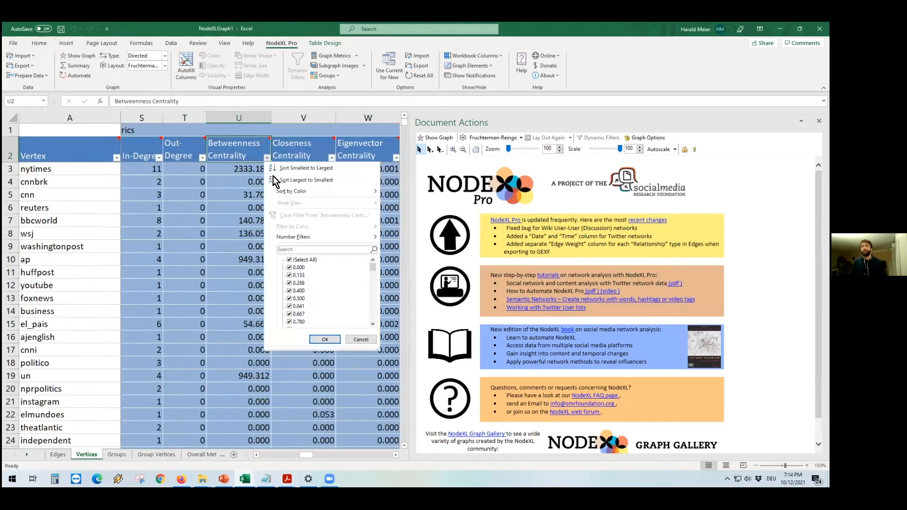
{"action": "left_click", "coordinate": [282, 179]}
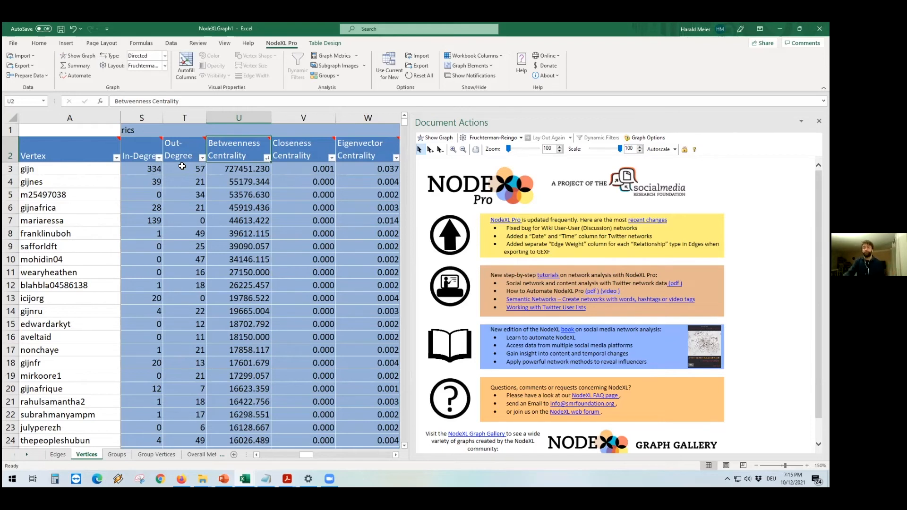
Step: Examine the eigenvector, PageRank, clustering and reciprocation metrics of the top-ranked vertices
{"action": "left_click", "coordinate": [396, 455]}
{"action": "left_click", "coordinate": [395, 455]}
{"action": "left_click", "coordinate": [395, 455]}
{"action": "left_click", "coordinate": [395, 455]}
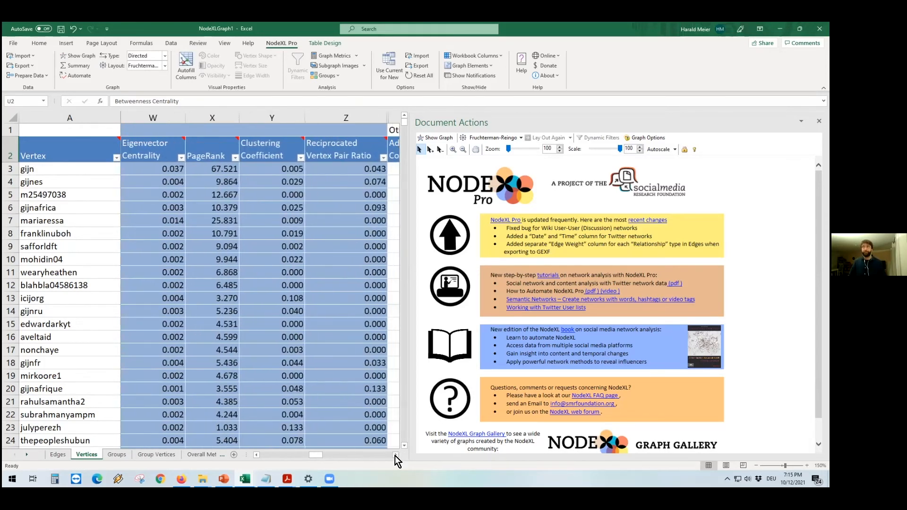
Step: Examine the graph metric columns for each cluster on the Groups worksheet
{"action": "left_click", "coordinate": [117, 456]}
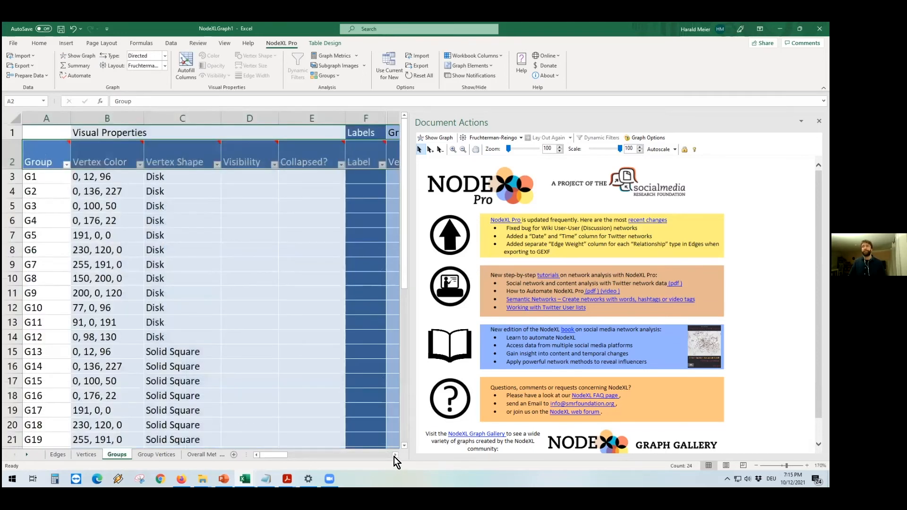
{"action": "left_click", "coordinate": [394, 458]}
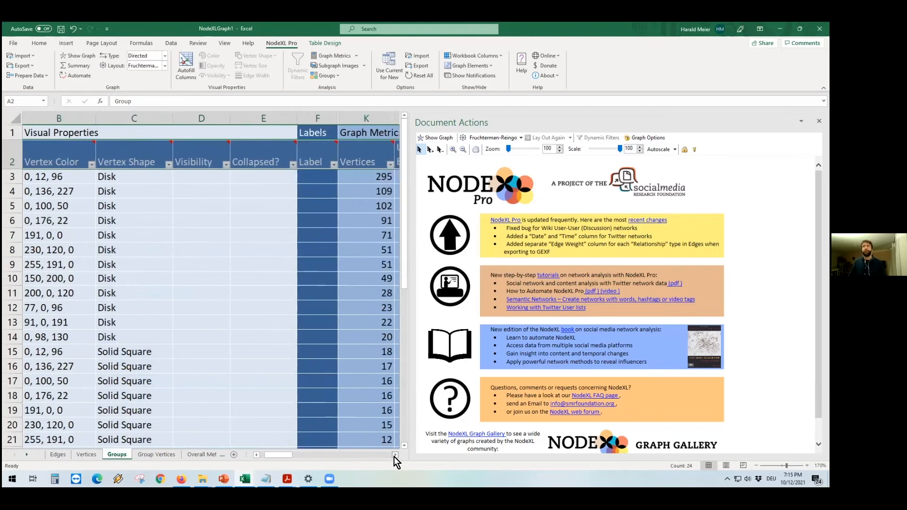
{"action": "scroll", "coordinate": [81, 172], "scroll_direction": "right", "scroll_amount": 3}
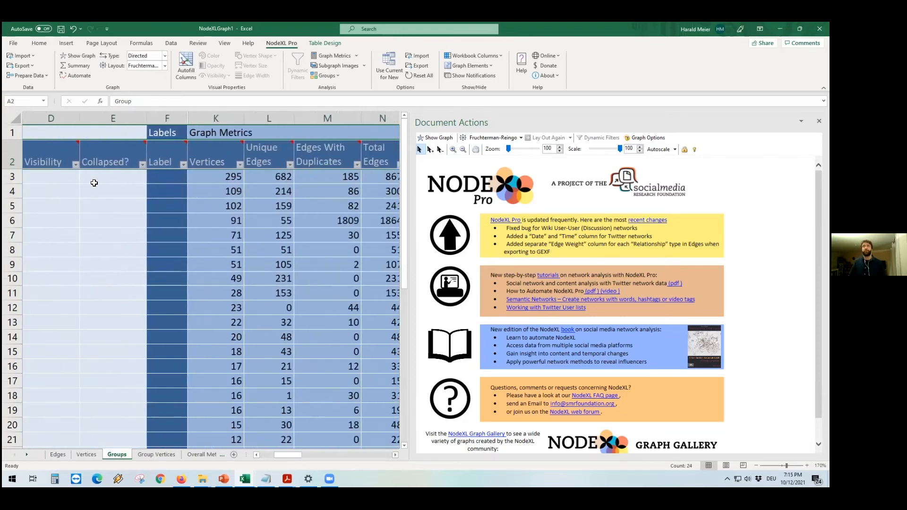
{"action": "scroll", "coordinate": [93, 177], "scroll_direction": "right", "scroll_amount": 1}
{"action": "scroll", "coordinate": [87, 177], "scroll_direction": "right", "scroll_amount": 2}
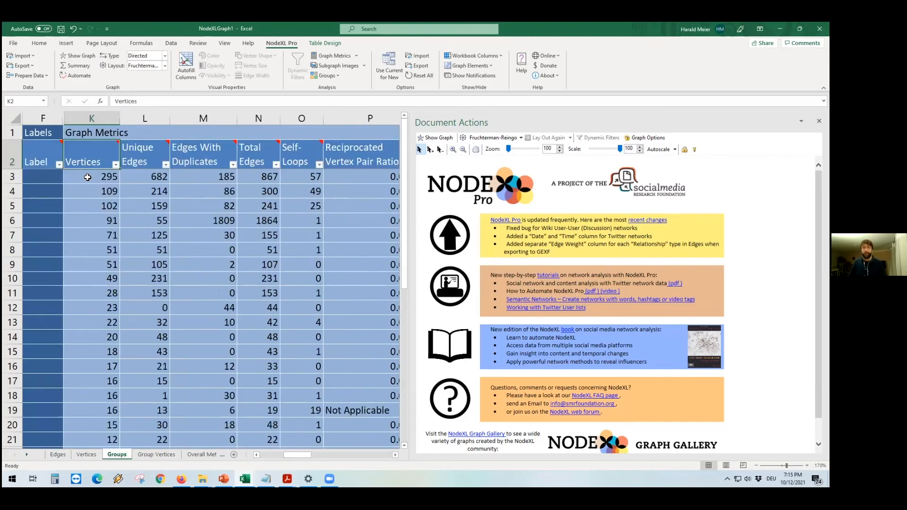
{"action": "left_click", "coordinate": [87, 177]}
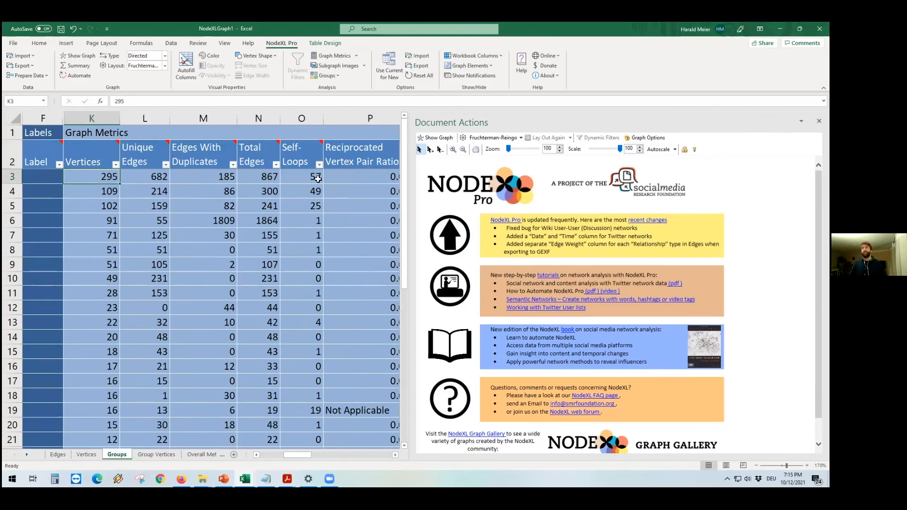
{"action": "left_click", "coordinate": [394, 455]}
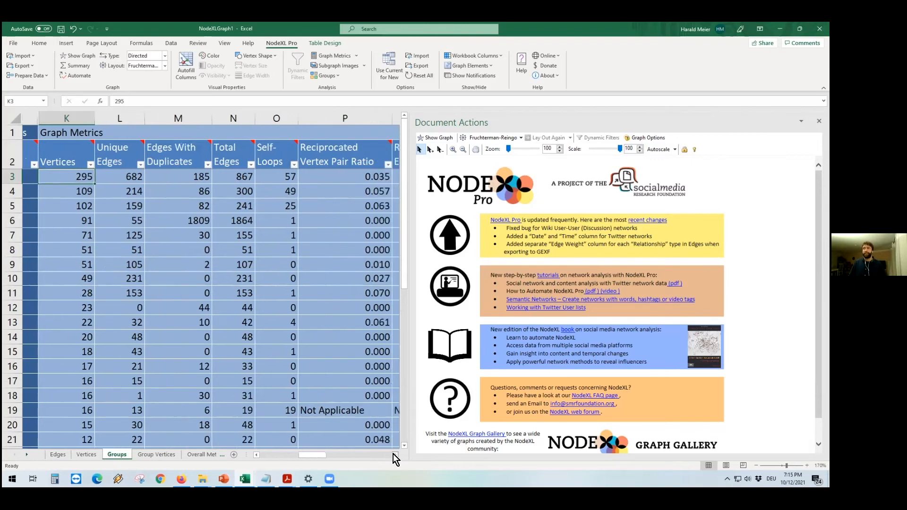
{"action": "left_click", "coordinate": [394, 455]}
{"action": "left_click", "coordinate": [394, 455]}
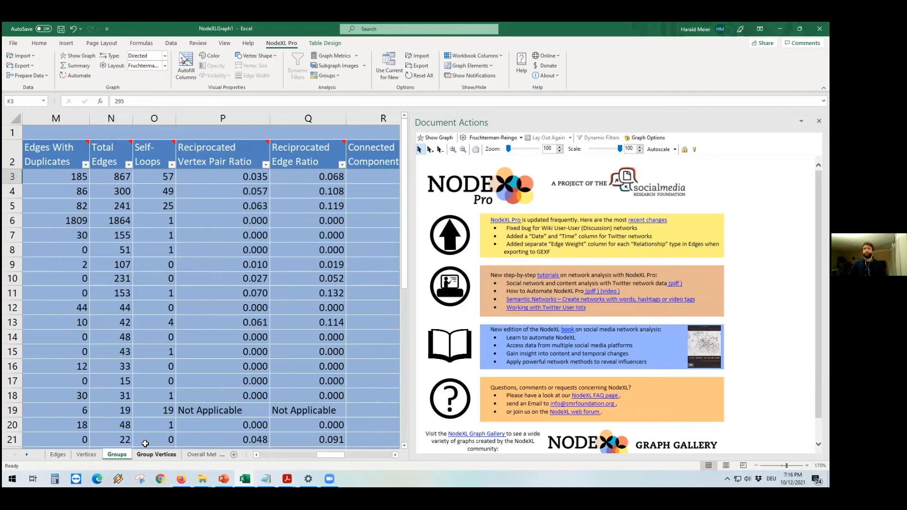
Step: Read the tutorial's instructions for the time series analysis
{"action": "mouse_move", "coordinate": [287, 478]}
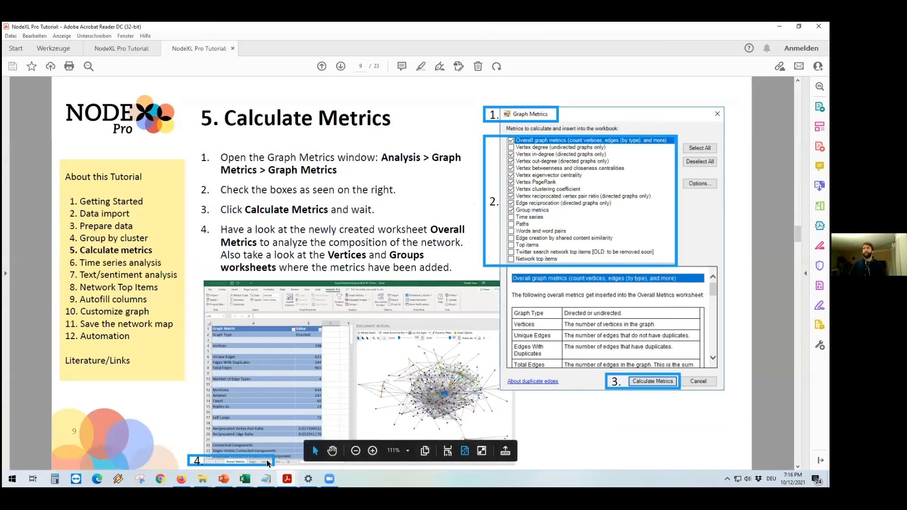
{"action": "scroll", "coordinate": [268, 462], "scroll_direction": "down", "scroll_amount": 2}
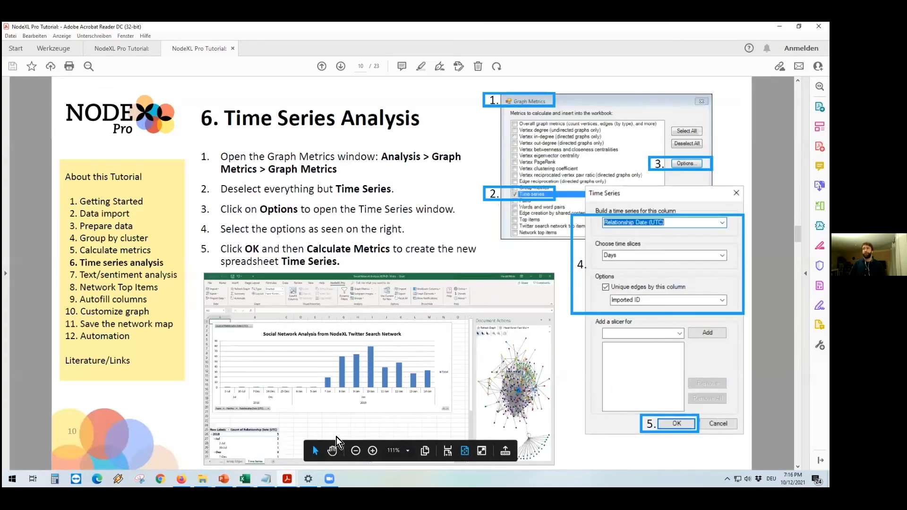
{"action": "scroll", "coordinate": [336, 437], "scroll_direction": "down", "scroll_amount": 1}
{"action": "left_click", "coordinate": [245, 479]}
Step: Calculate only the Time series metric, built on Relationship Date (UTC) with time slices of Hours
{"action": "left_click", "coordinate": [333, 55]}
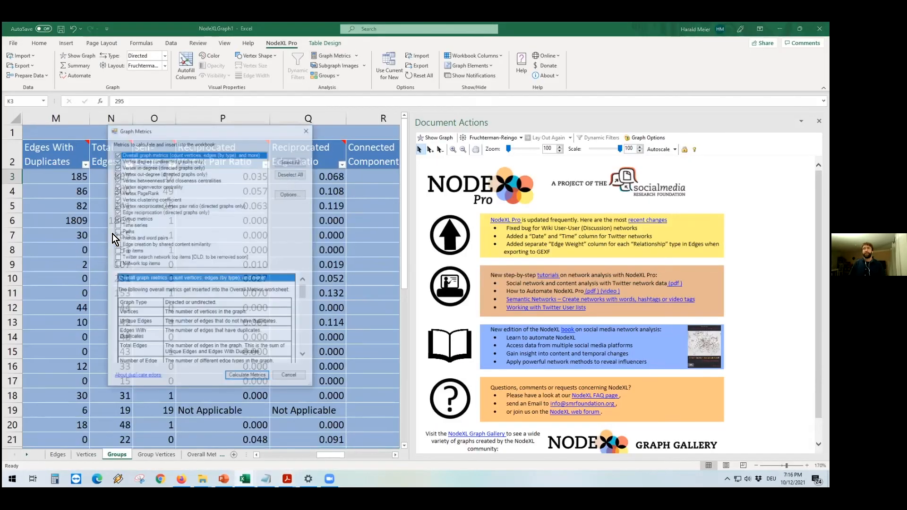
{"action": "left_click", "coordinate": [290, 196]}
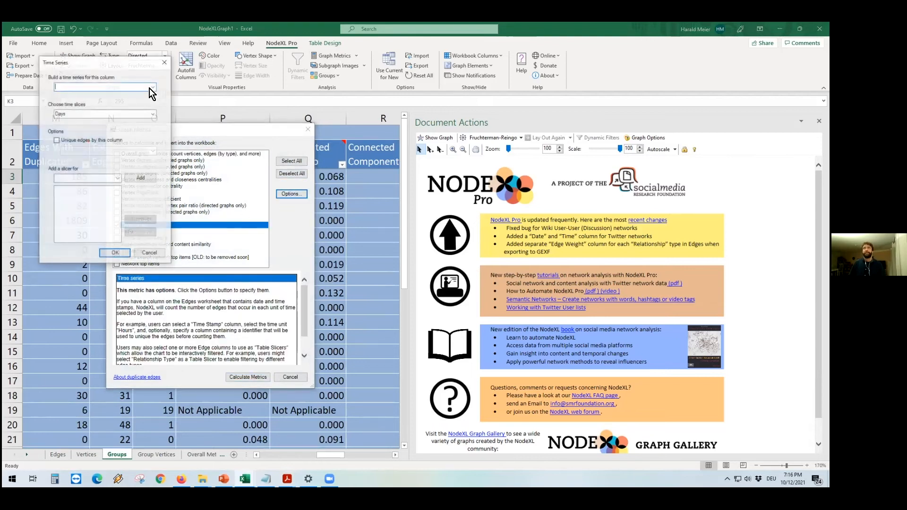
{"action": "left_click", "coordinate": [153, 86]}
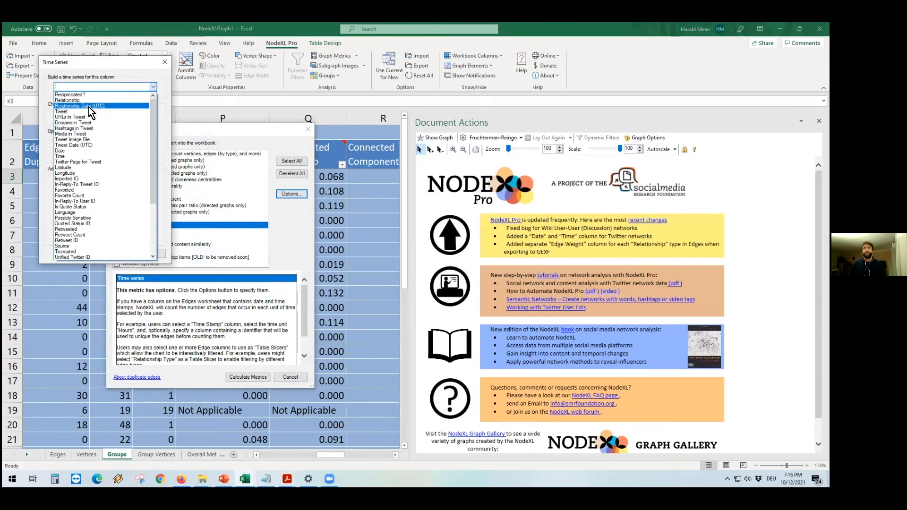
{"action": "left_click", "coordinate": [89, 107]}
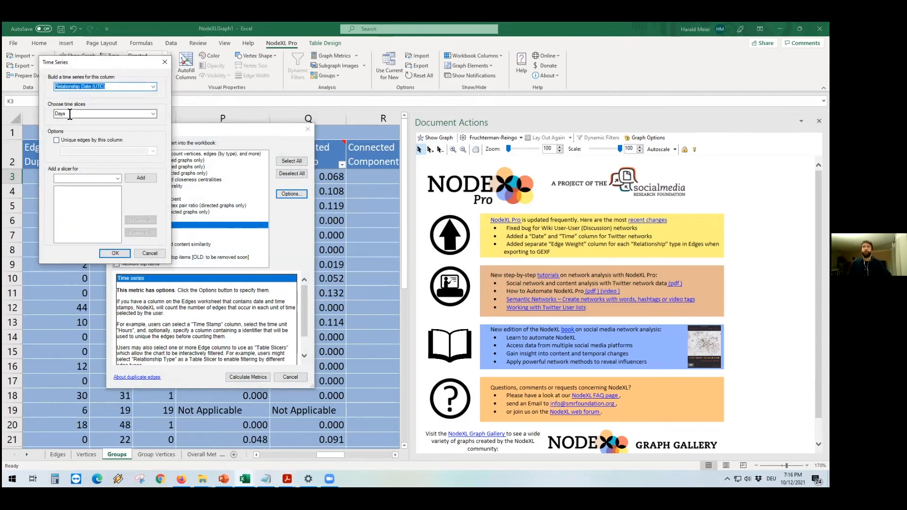
{"action": "left_click", "coordinate": [152, 114]}
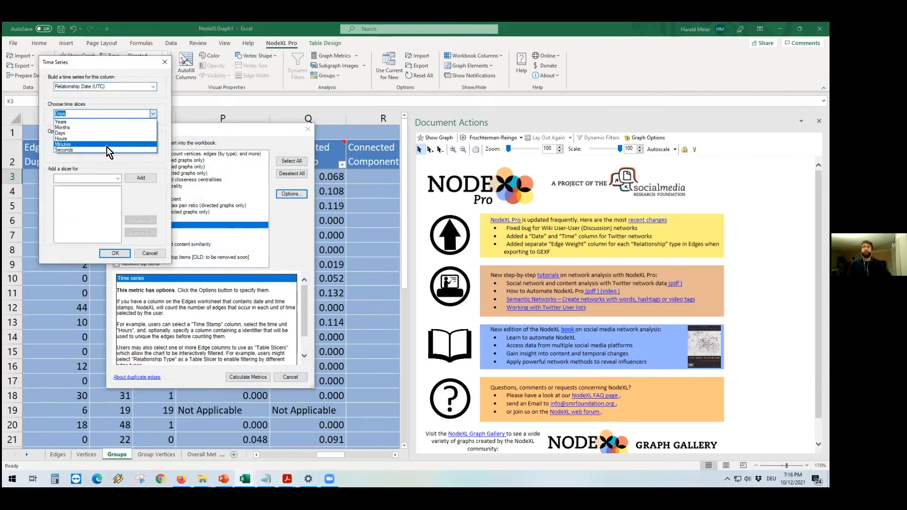
{"action": "left_click", "coordinate": [99, 137]}
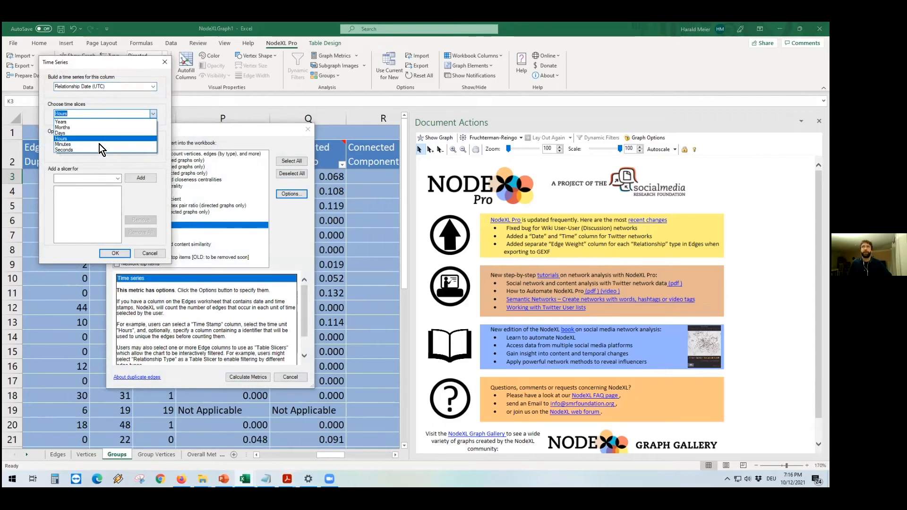
{"action": "left_click", "coordinate": [114, 254]}
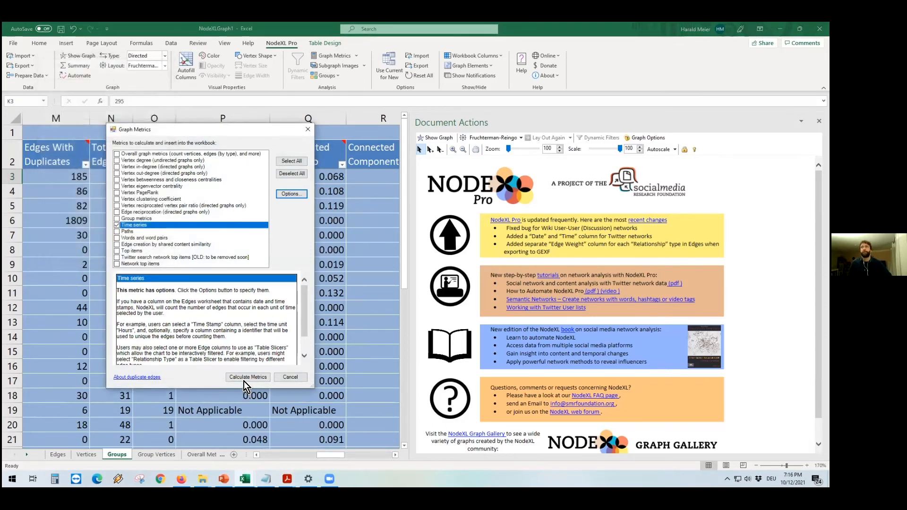
{"action": "left_click", "coordinate": [244, 377]}
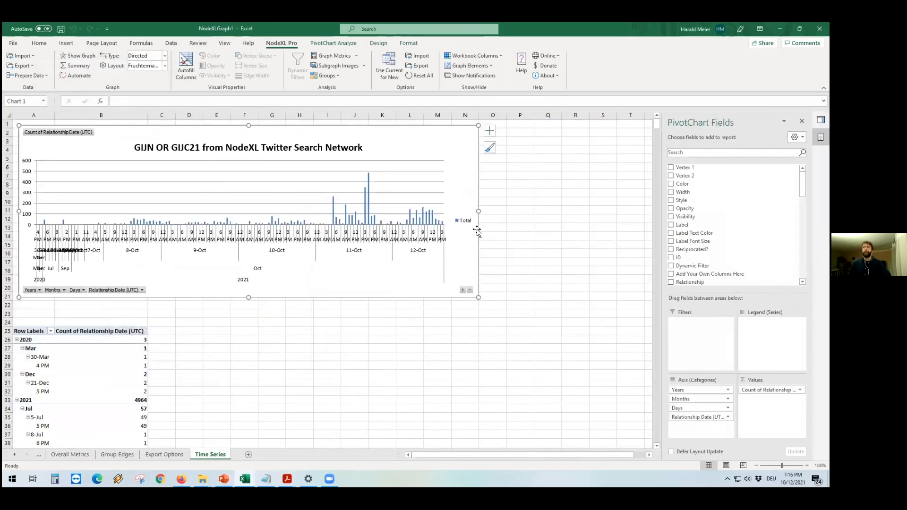
Step: Close the PivotChart Fields pane and scroll across the hourly time series chart
{"action": "left_click", "coordinate": [801, 120]}
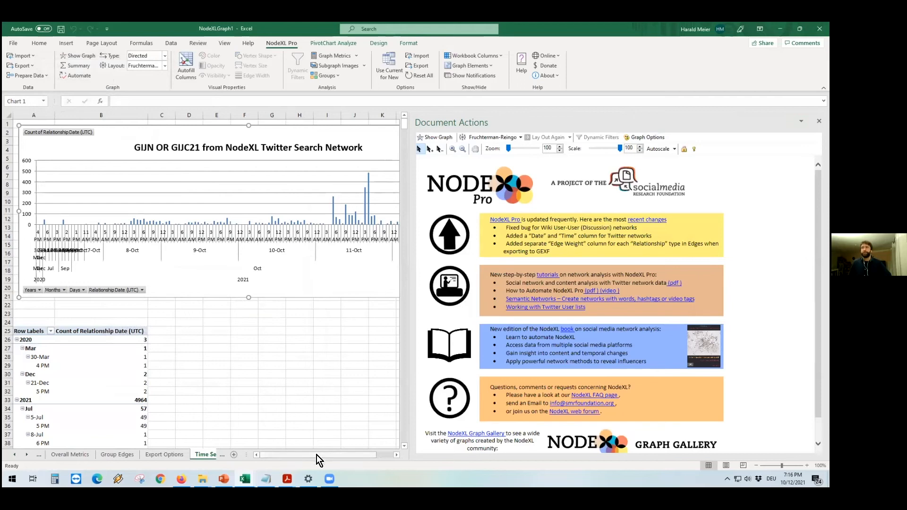
{"action": "left_click_drag", "start_coordinate": [301, 454], "coordinate": [319, 455]}
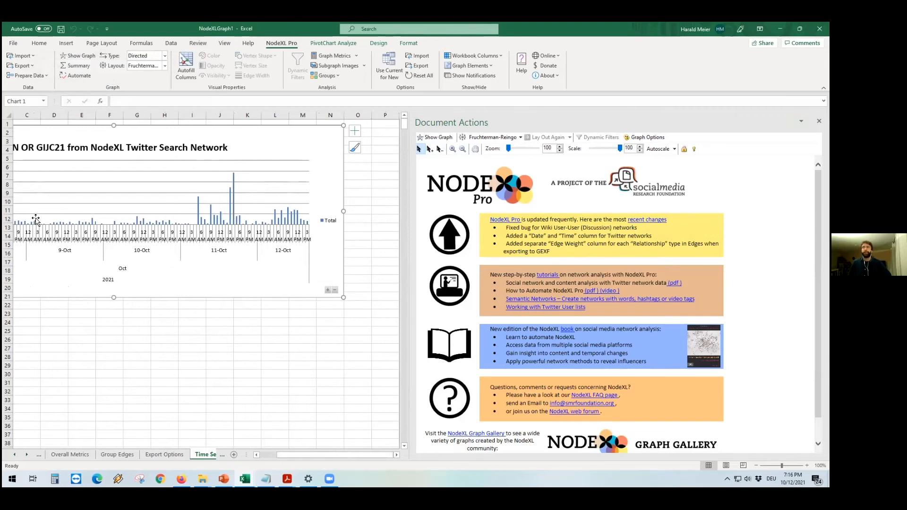
{"action": "left_click_drag", "start_coordinate": [331, 454], "coordinate": [325, 454]}
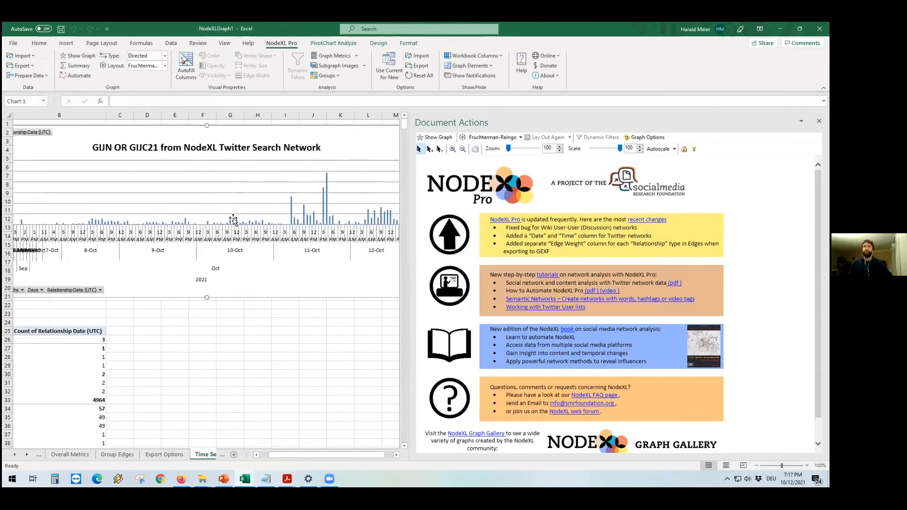
Step: Calculate Words and word pairs metrics on the Edges worksheet's Tweet column, counting by group and skipping words occurring once
{"action": "left_click", "coordinate": [335, 58]}
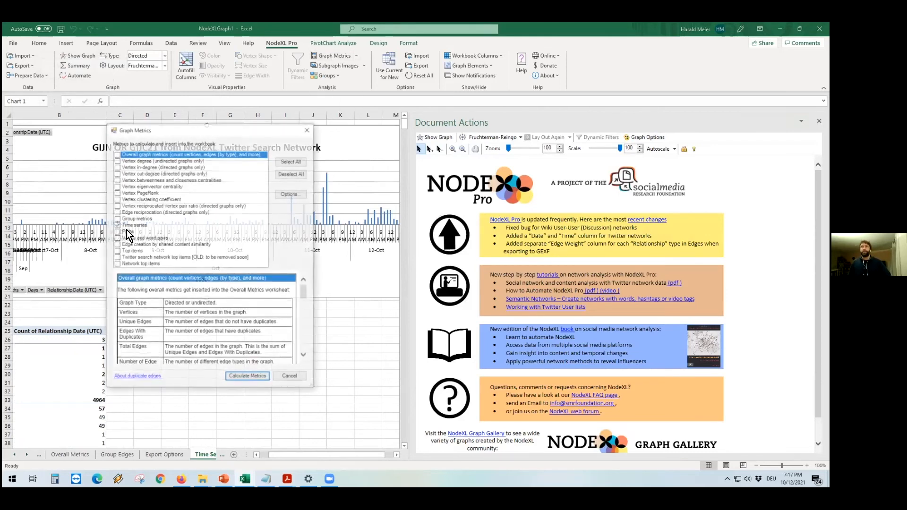
{"action": "left_click", "coordinate": [132, 226]}
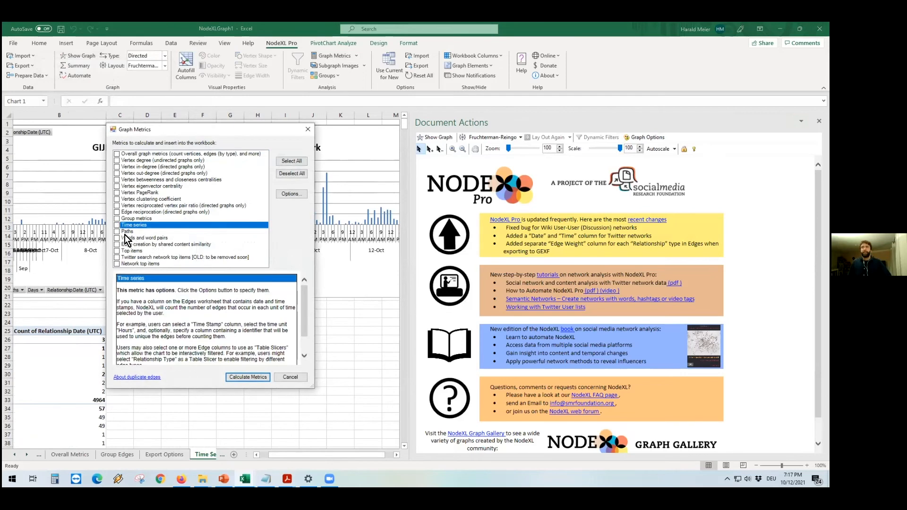
{"action": "left_click", "coordinate": [133, 238]}
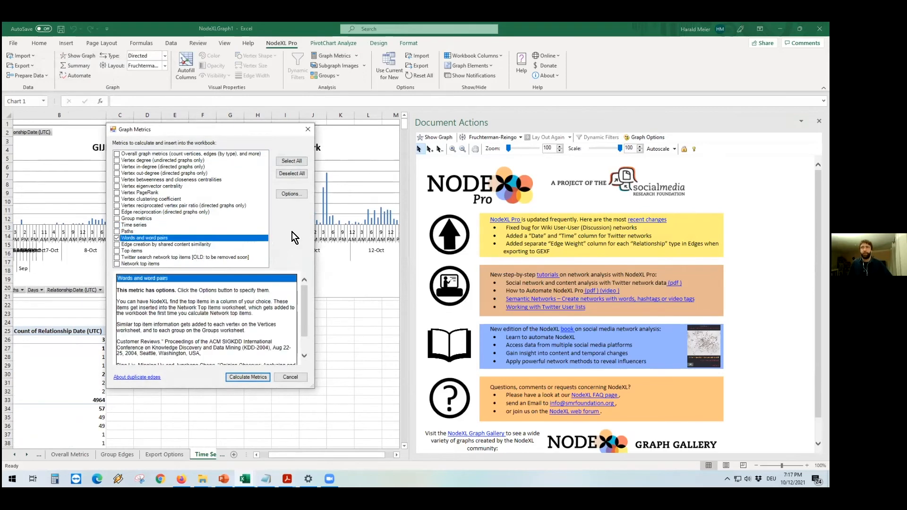
{"action": "left_click", "coordinate": [291, 193]}
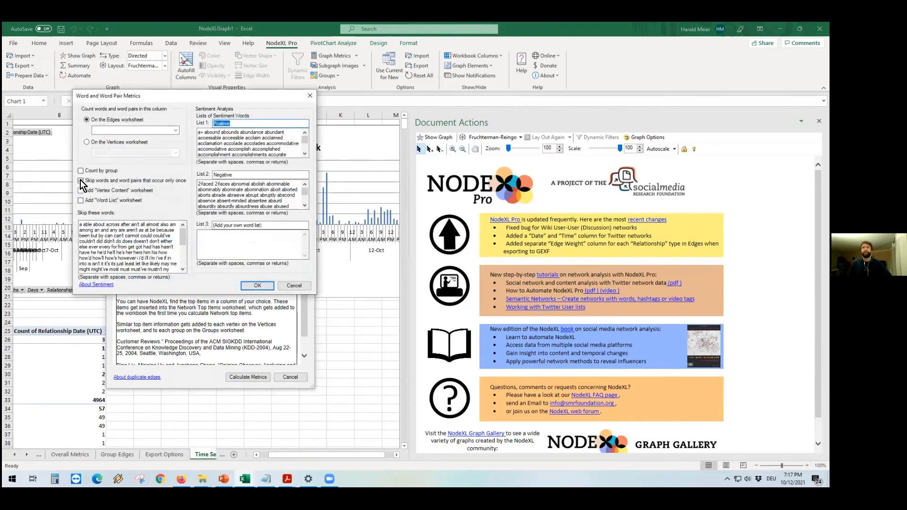
{"action": "left_click", "coordinate": [82, 171]}
{"action": "left_click", "coordinate": [80, 181]}
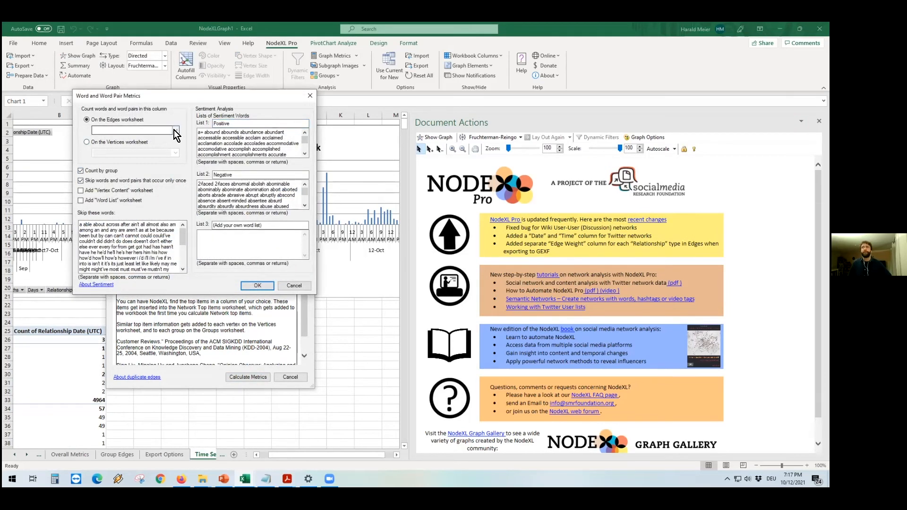
{"action": "left_click", "coordinate": [174, 130]}
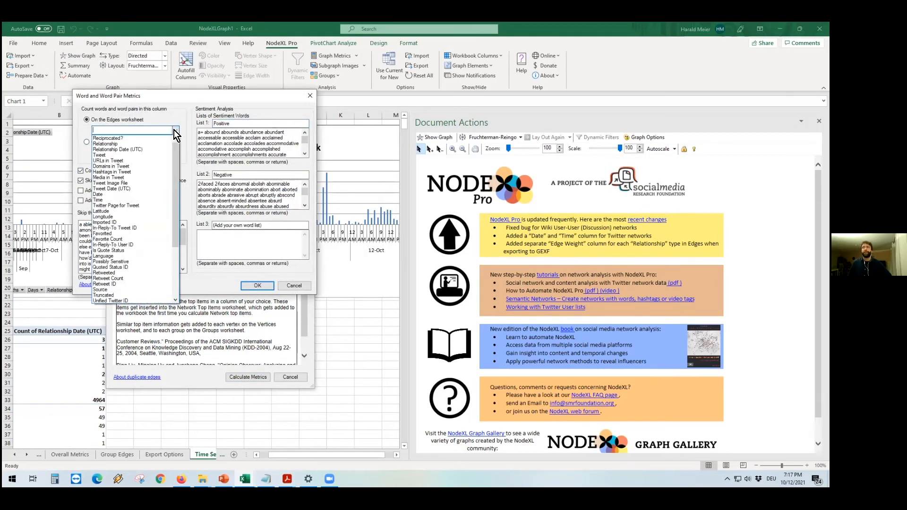
{"action": "left_click", "coordinate": [119, 155]}
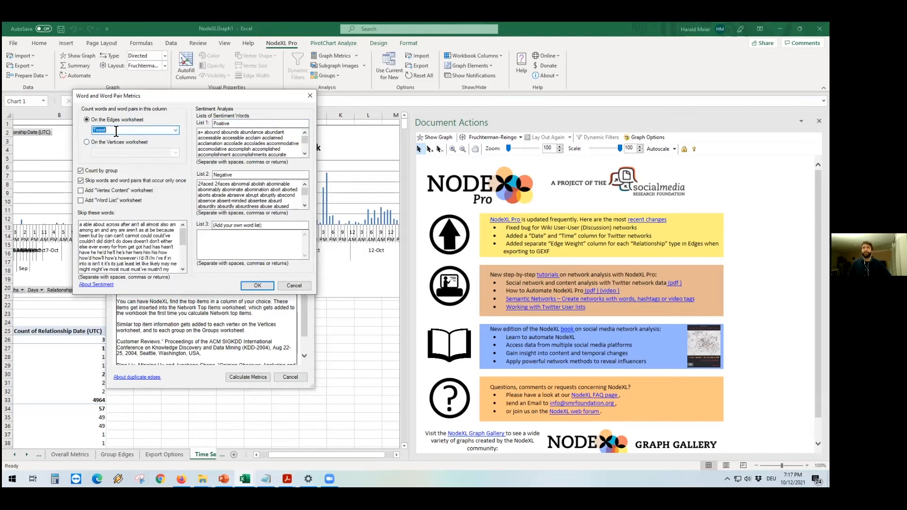
{"action": "left_click", "coordinate": [248, 286]}
{"action": "left_click", "coordinate": [241, 377]}
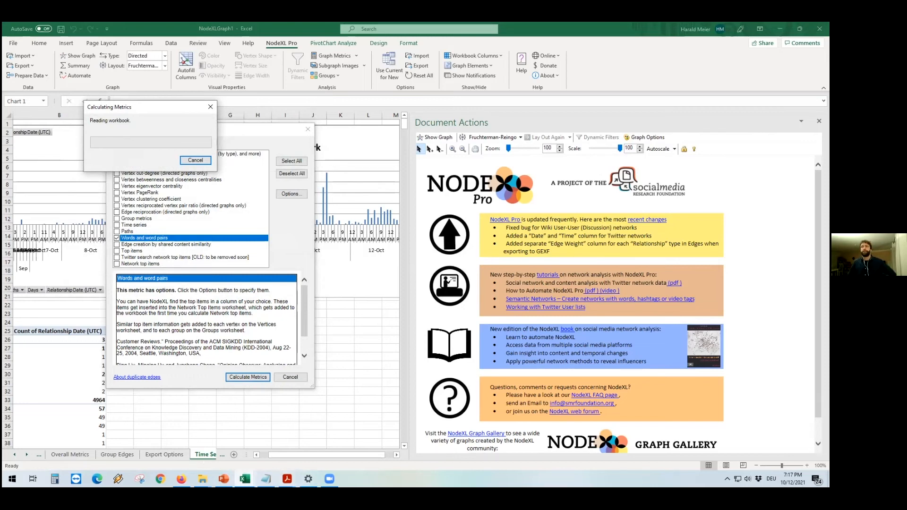
{"action": "mouse_move", "coordinate": [245, 479]}
{"action": "mouse_move", "coordinate": [250, 480]}
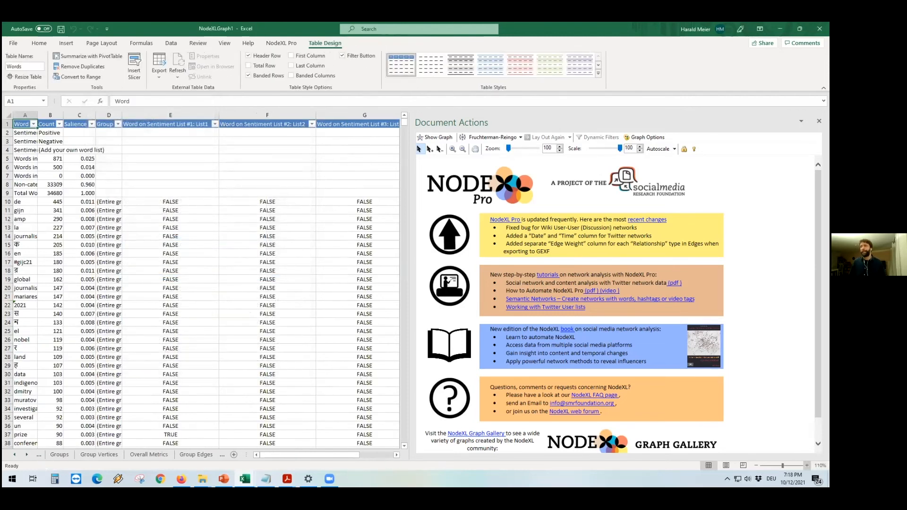
Step: Widen the Word column on the Words worksheet and examine the most frequent words
{"action": "left_click", "coordinate": [807, 465]}
{"action": "left_click", "coordinate": [806, 466]}
{"action": "left_click", "coordinate": [807, 466]}
{"action": "left_click", "coordinate": [807, 466]}
{"action": "left_click", "coordinate": [807, 465]}
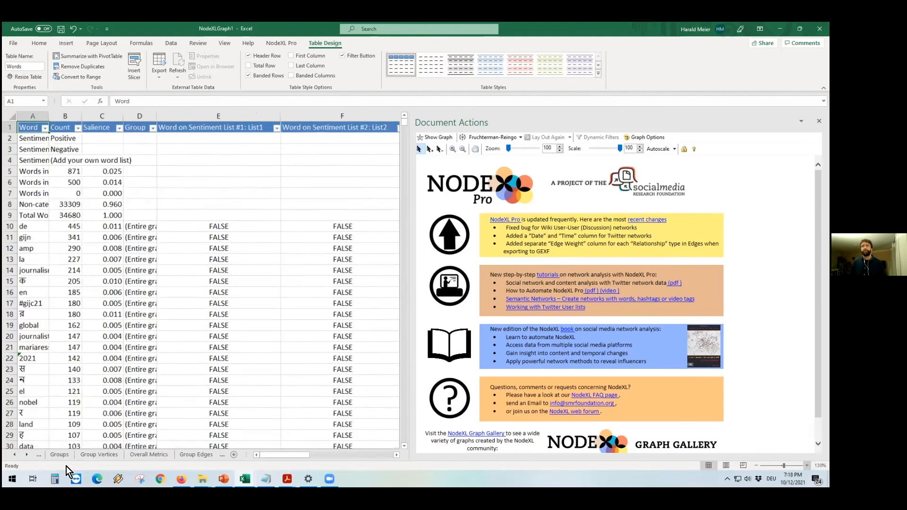
{"action": "left_click", "coordinate": [26, 455]}
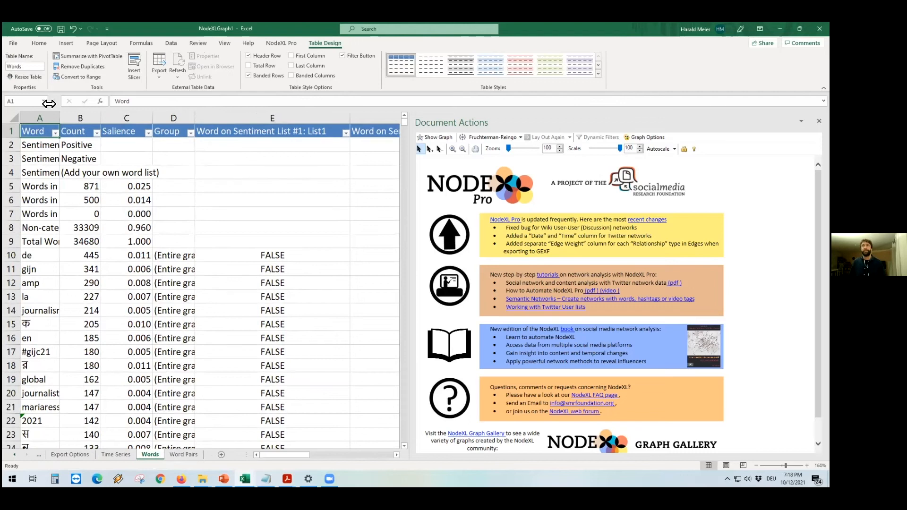
{"action": "left_click_drag", "start_coordinate": [59, 117], "coordinate": [135, 117]}
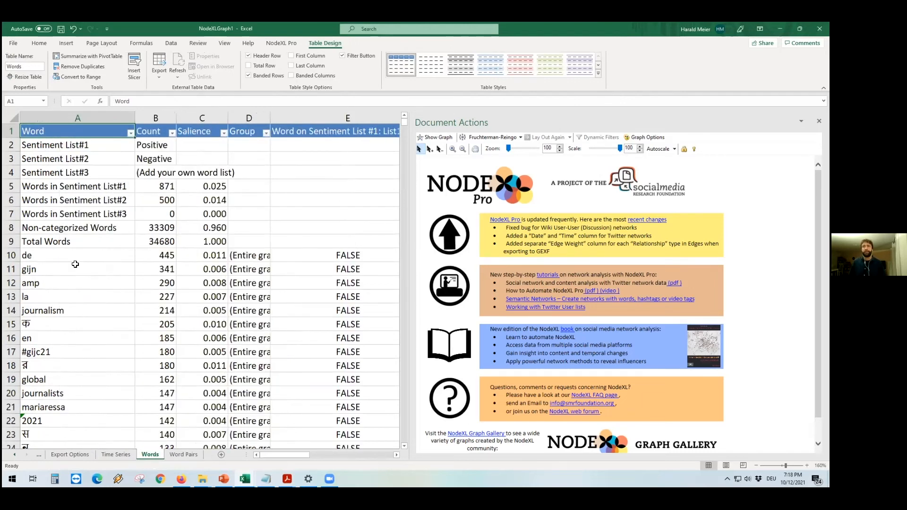
{"action": "scroll", "coordinate": [78, 322], "scroll_direction": "down", "scroll_amount": 2}
{"action": "scroll", "coordinate": [78, 321], "scroll_direction": "down", "scroll_amount": 3}
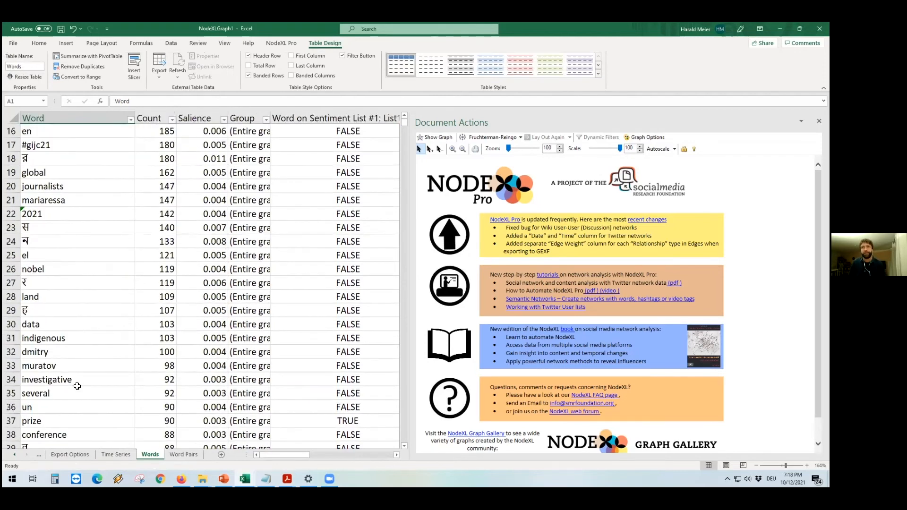
{"action": "scroll", "coordinate": [99, 335], "scroll_direction": "up", "scroll_amount": 5}
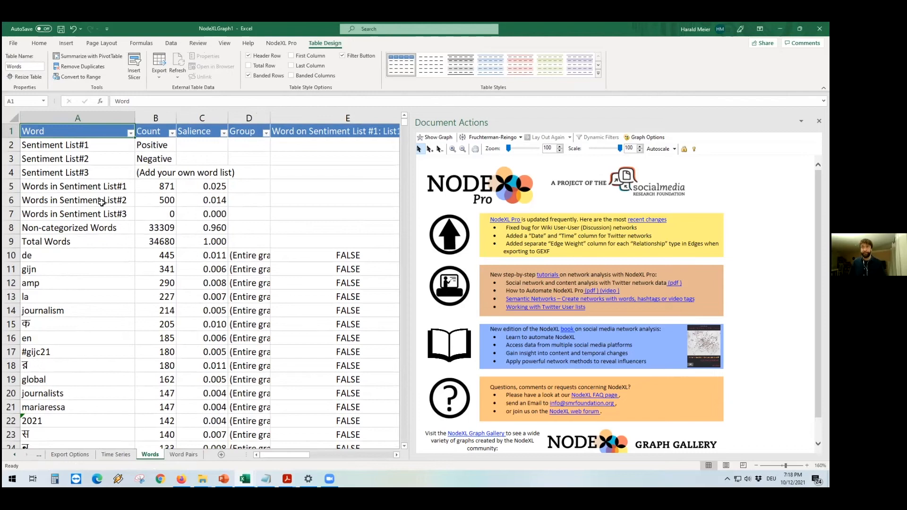
Step: Examine the most frequent word pairs on the Word Pairs worksheet
{"action": "left_click", "coordinate": [188, 456]}
{"action": "scroll", "coordinate": [200, 283], "scroll_direction": "up", "scroll_amount": 1, "text": "ctrl"}
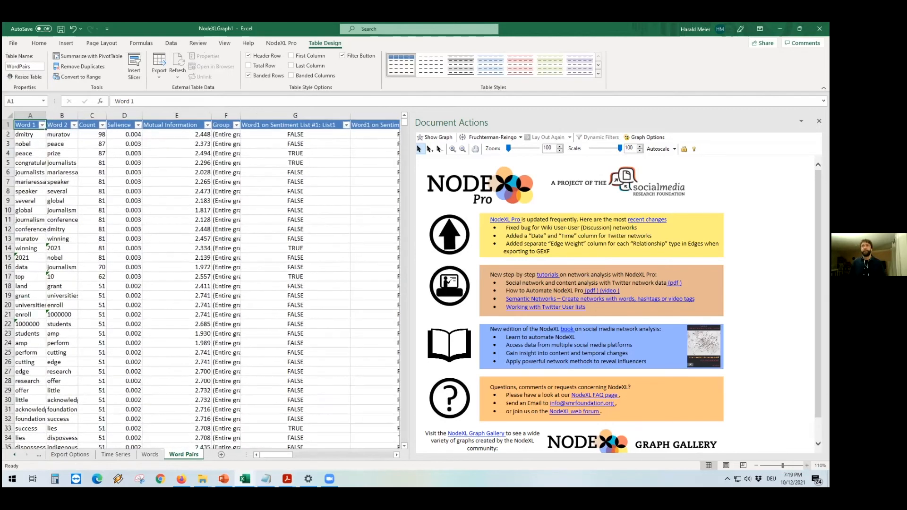
{"action": "scroll", "coordinate": [200, 284], "scroll_direction": "up", "scroll_amount": 1, "text": "ctrl"}
{"action": "scroll", "coordinate": [198, 193], "scroll_direction": "up", "scroll_amount": 6, "text": "ctrl"}
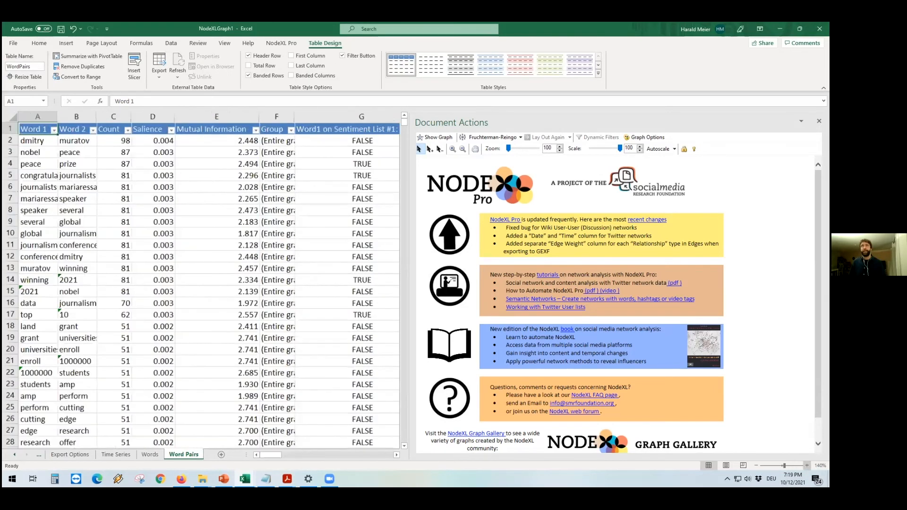
{"action": "scroll", "coordinate": [39, 158], "scroll_direction": "up", "scroll_amount": 2, "text": "ctrl"}
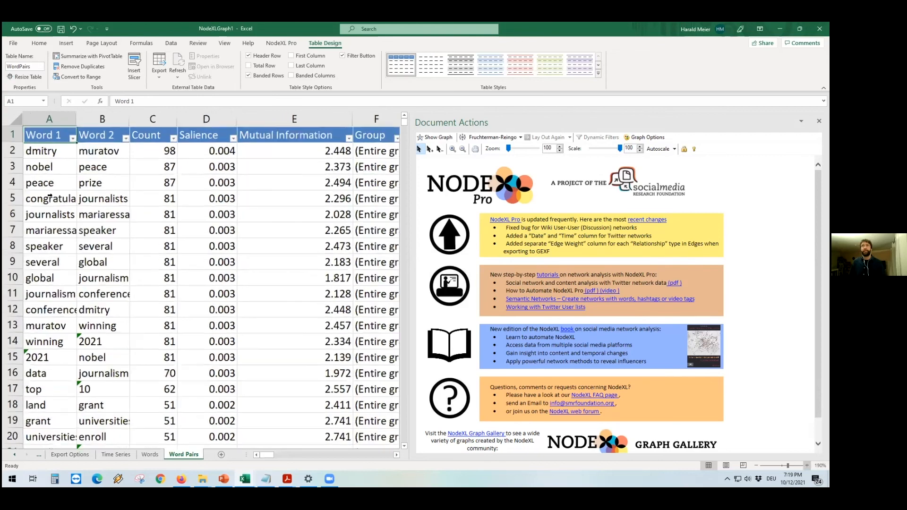
{"action": "left_click", "coordinate": [68, 168]}
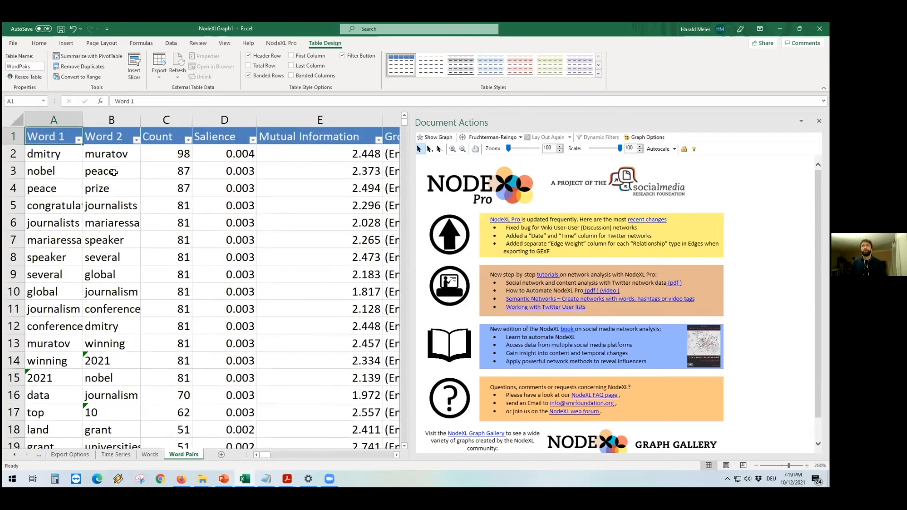
{"action": "left_click", "coordinate": [113, 173]}
{"action": "left_click", "coordinate": [137, 190]}
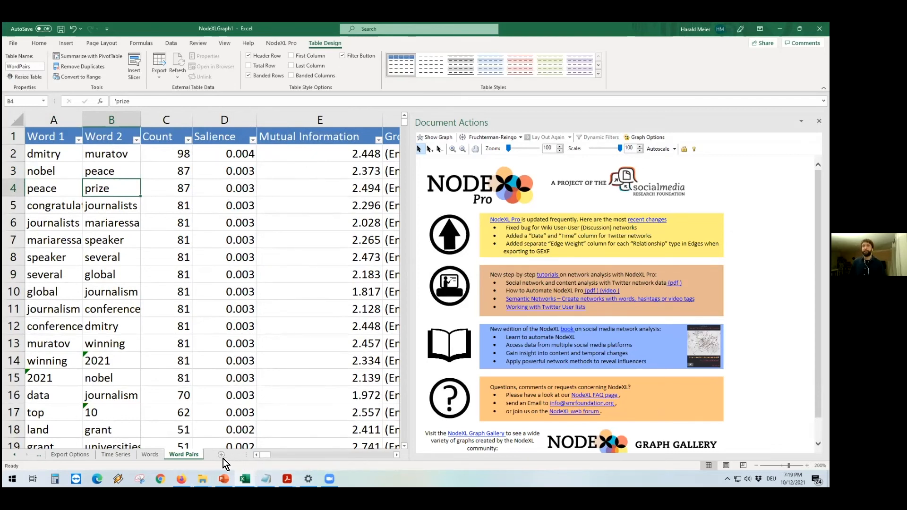
Step: Switch the graph layout algorithm to Harel-Koren Fast Multiscale
{"action": "mouse_move", "coordinate": [287, 479]}
{"action": "left_click", "coordinate": [279, 43]}
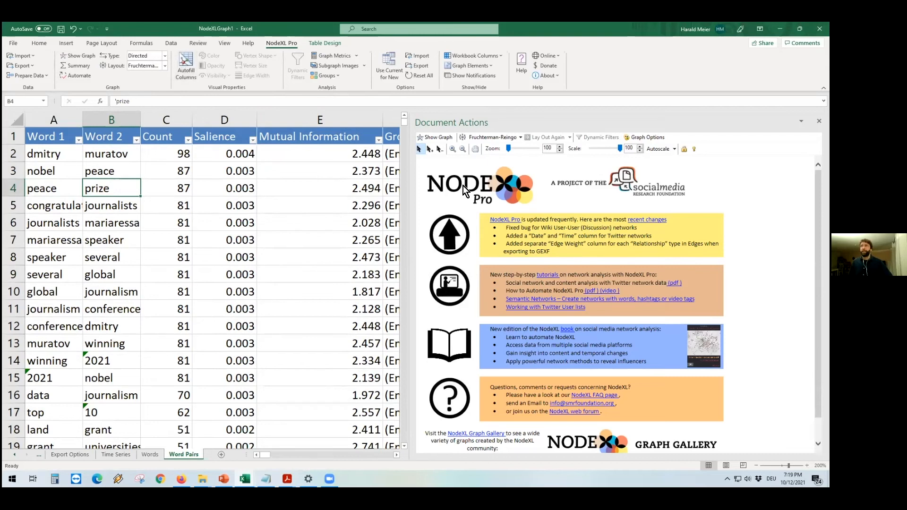
{"action": "left_click", "coordinate": [519, 138]}
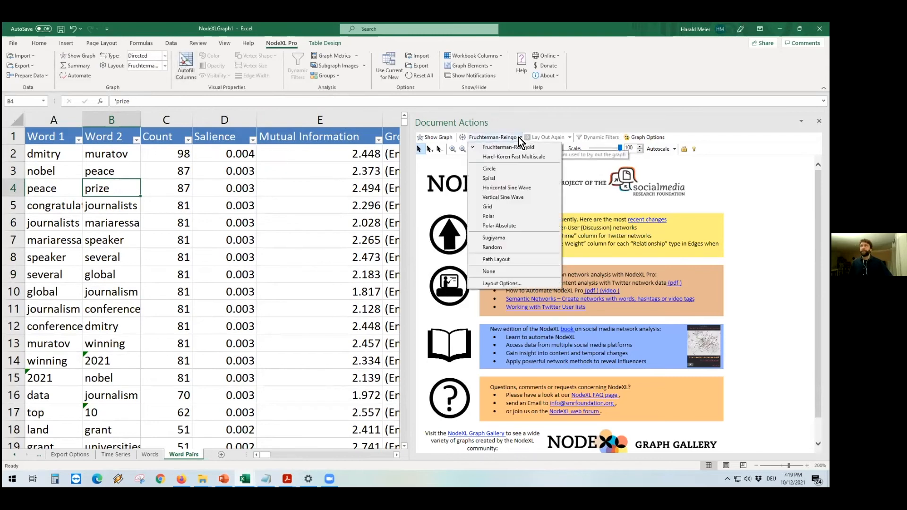
{"action": "left_click", "coordinate": [507, 160]}
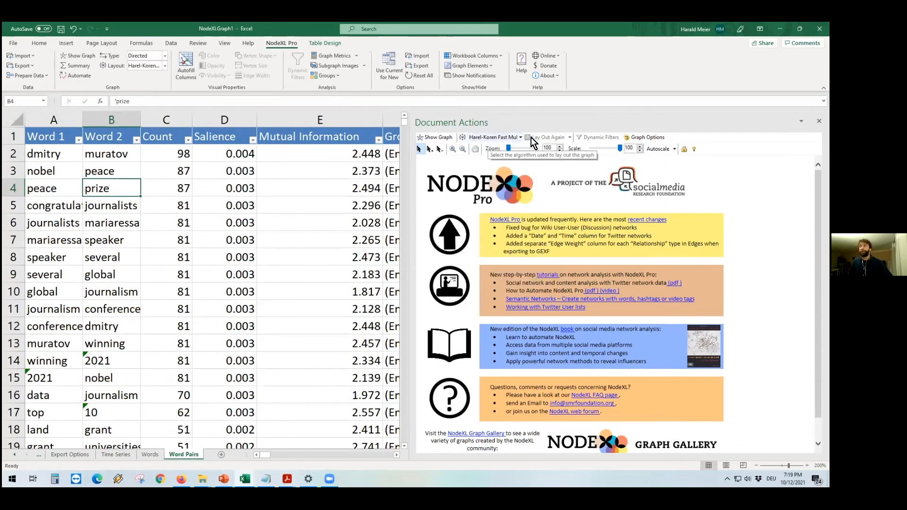
Step: Examine the Autofill Columns settings on the Edges and Vertices tabs
{"action": "left_click", "coordinate": [185, 66]}
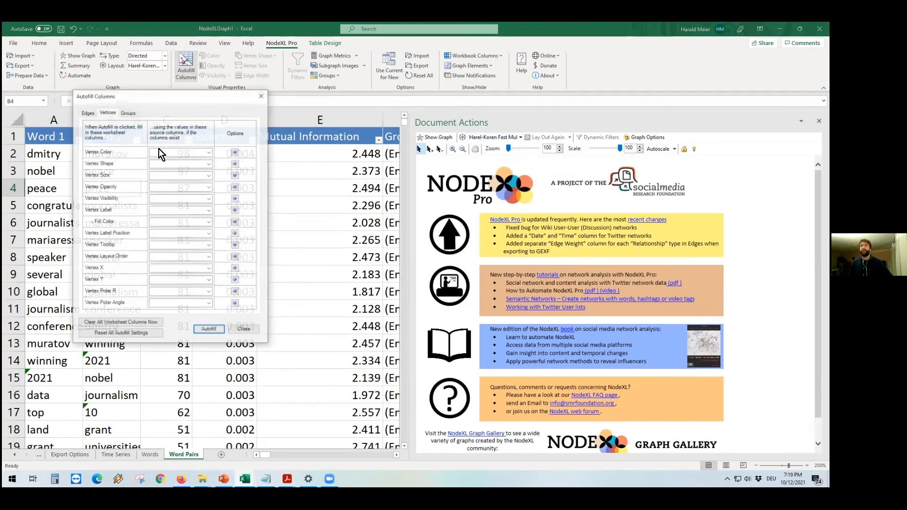
{"action": "left_click", "coordinate": [89, 112]}
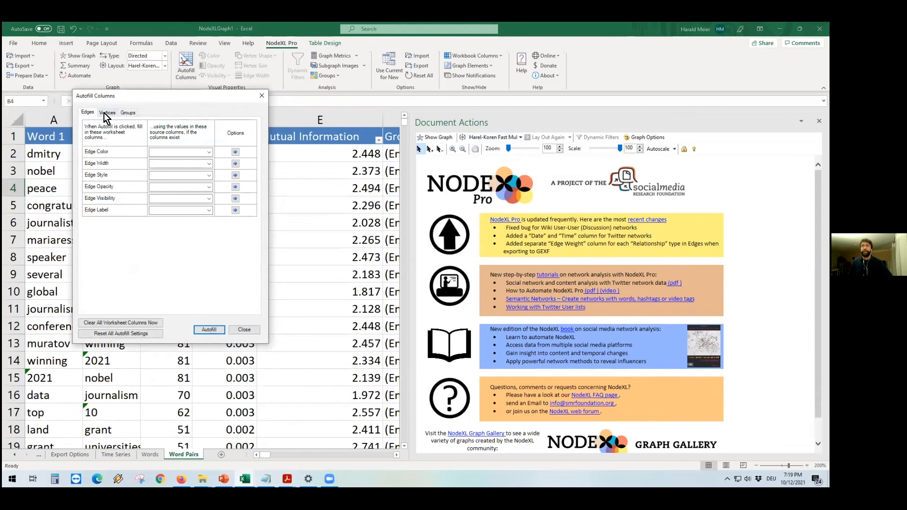
{"action": "left_click", "coordinate": [104, 113]}
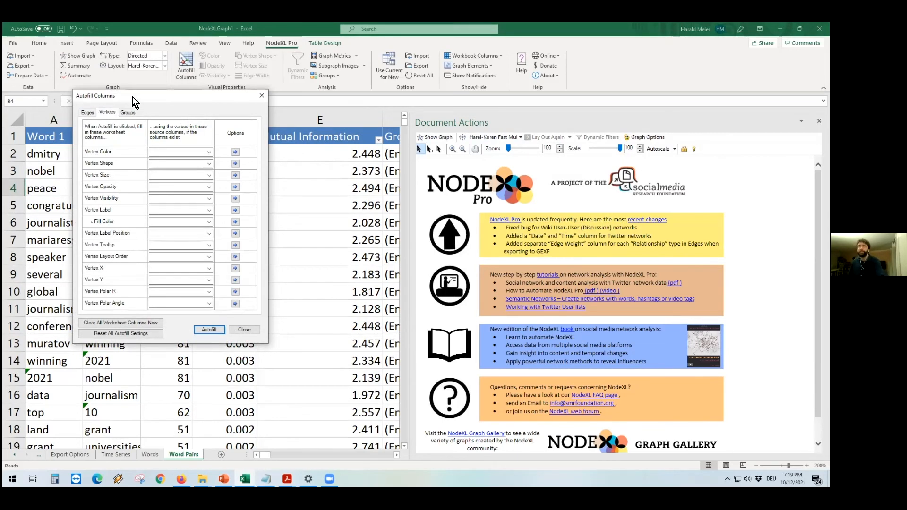
{"action": "left_click", "coordinate": [261, 97]}
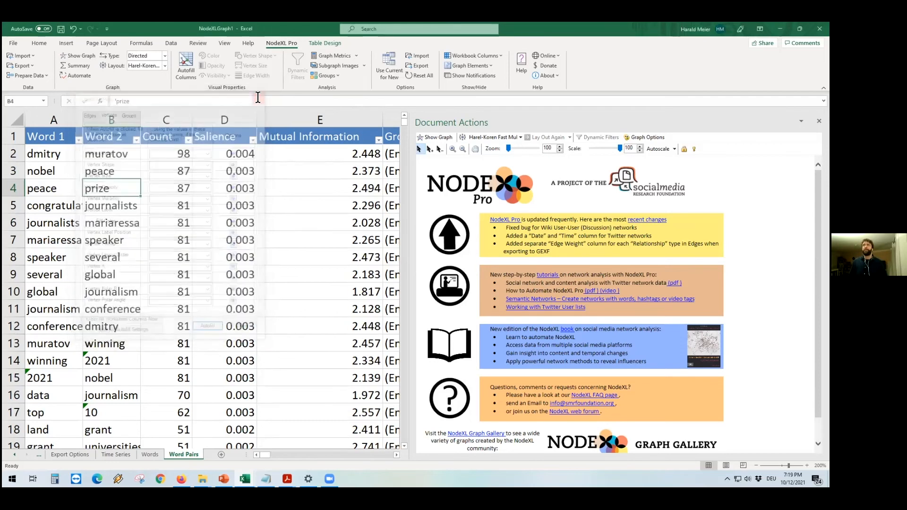
Step: Import a saved NodeXL options file from the PBI ready PC folder
{"action": "left_click", "coordinate": [418, 56]}
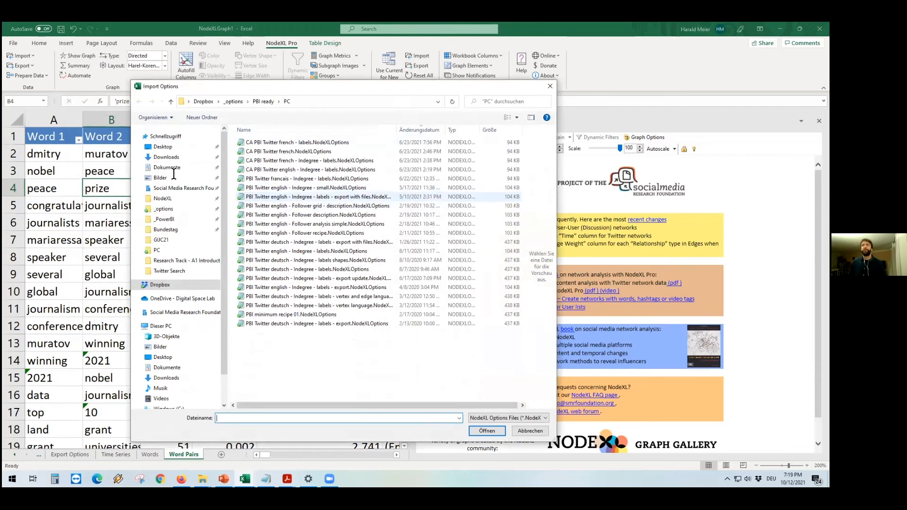
{"action": "key", "text": "Escape"}
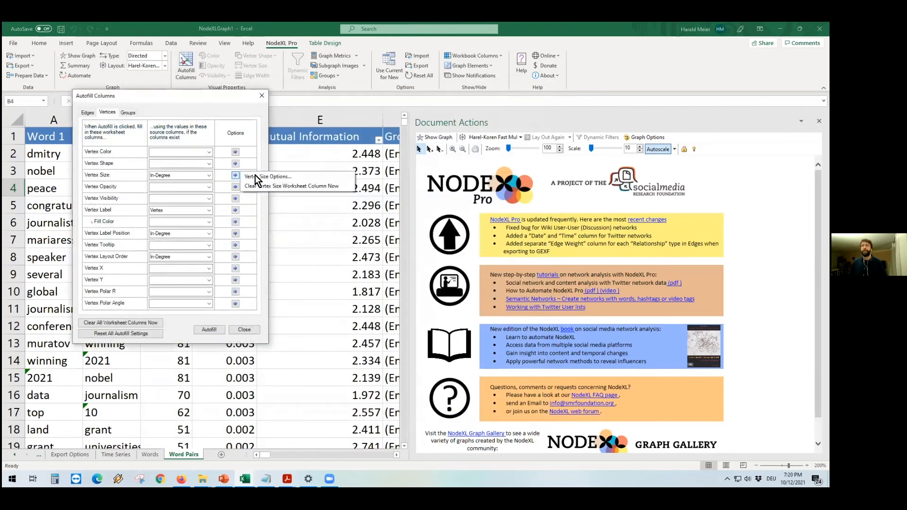
Step: Autofill columns, sizing vertices 50 to 1000 by In-Degree with outliers ignored and styling edges by Edge Weight
{"action": "left_click", "coordinate": [235, 175]}
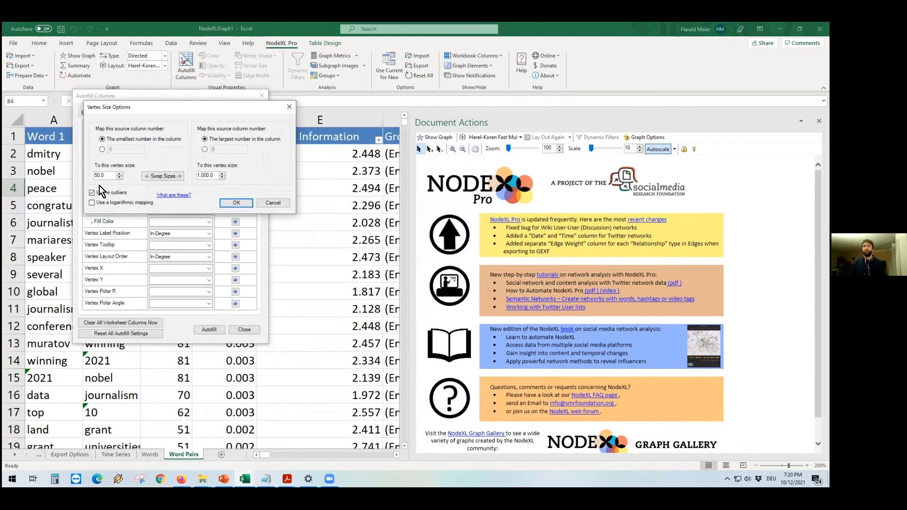
{"action": "left_click", "coordinate": [243, 201]}
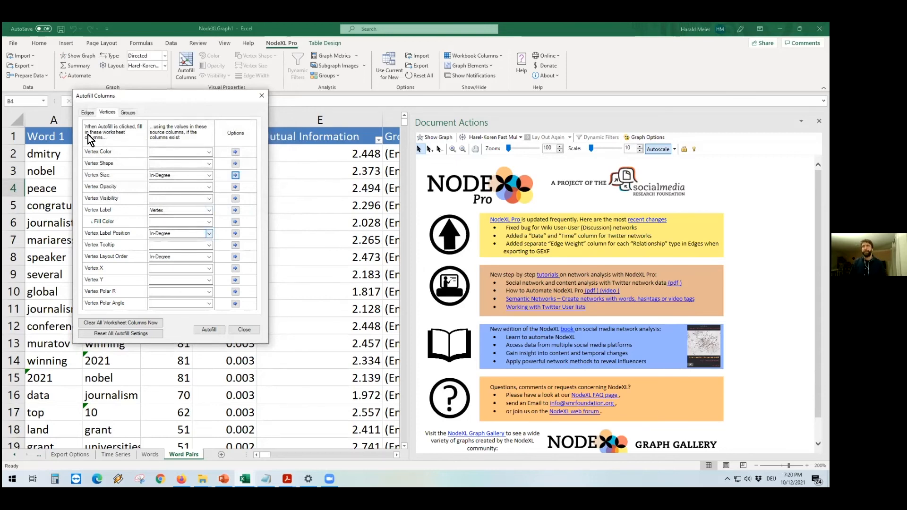
{"action": "left_click", "coordinate": [87, 113]}
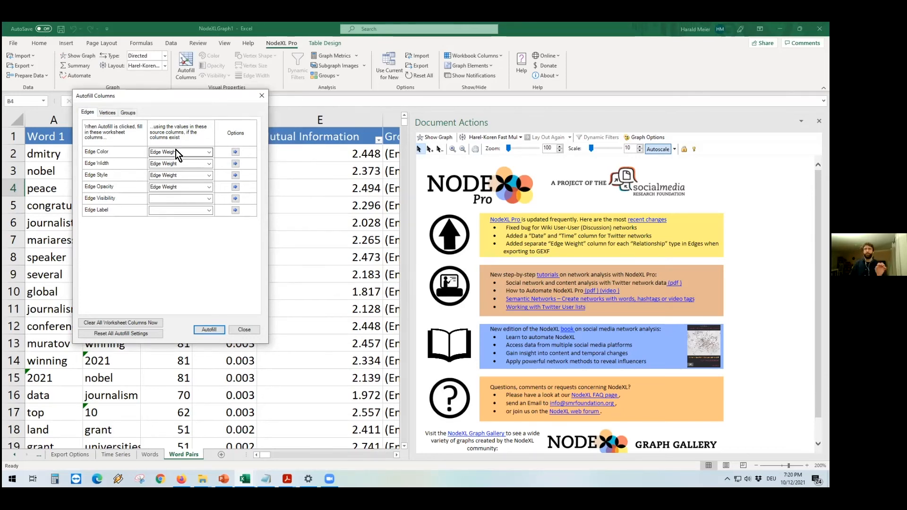
{"action": "left_click", "coordinate": [202, 330]}
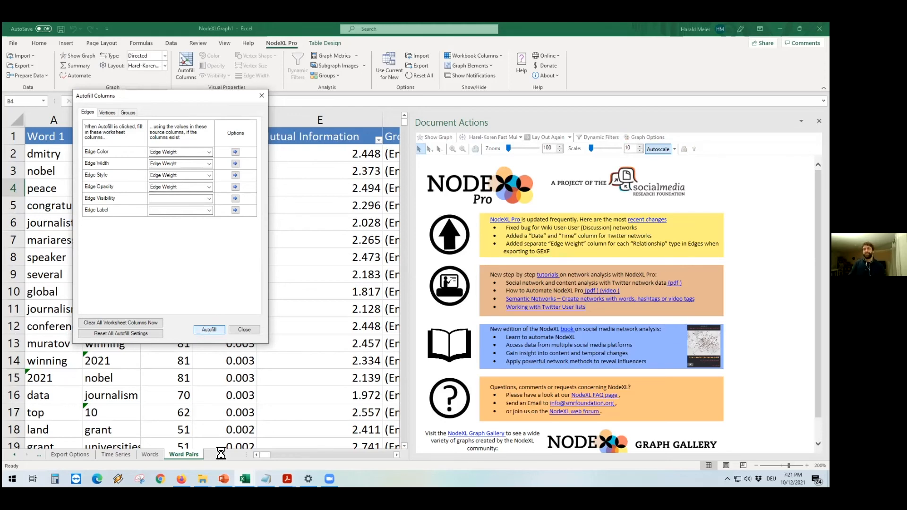
Step: Compare against the overall metrics in the completed 2021-10-12 GIJN OR GIJC21 workbook, then return to NodeXLGraph1
{"action": "mouse_move", "coordinate": [244, 479]}
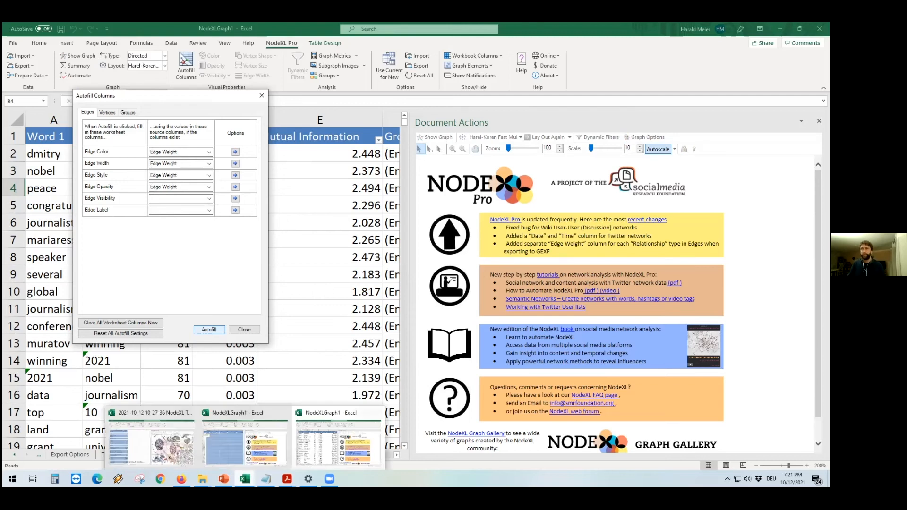
{"action": "left_click", "coordinate": [175, 450]}
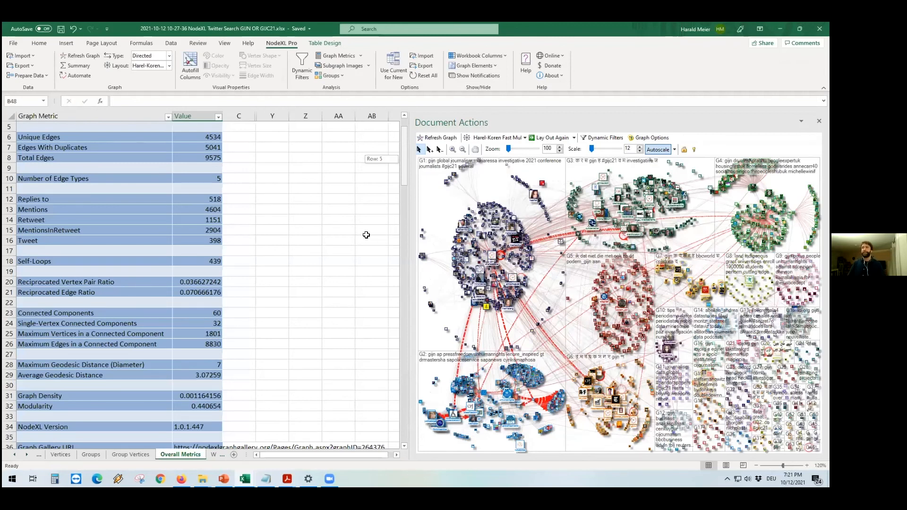
{"action": "scroll", "coordinate": [366, 235], "scroll_direction": "up", "scroll_amount": 2}
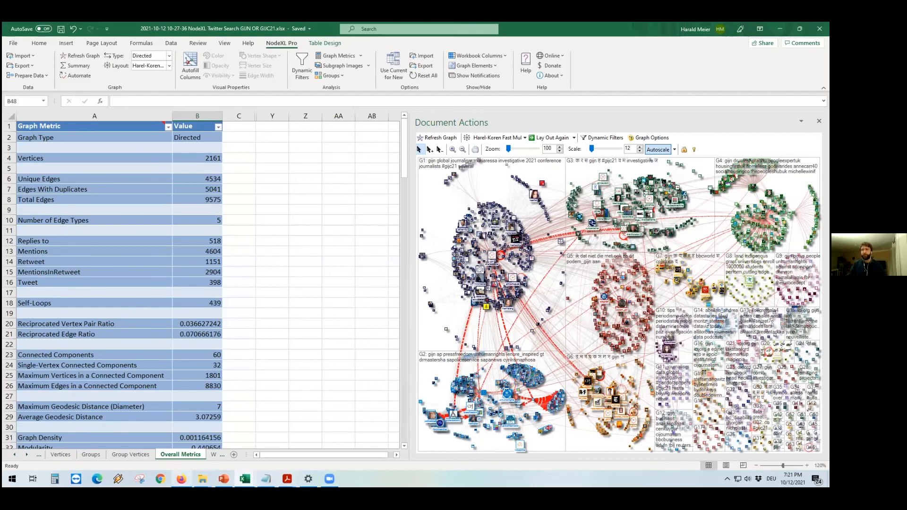
{"action": "mouse_move", "coordinate": [245, 478]}
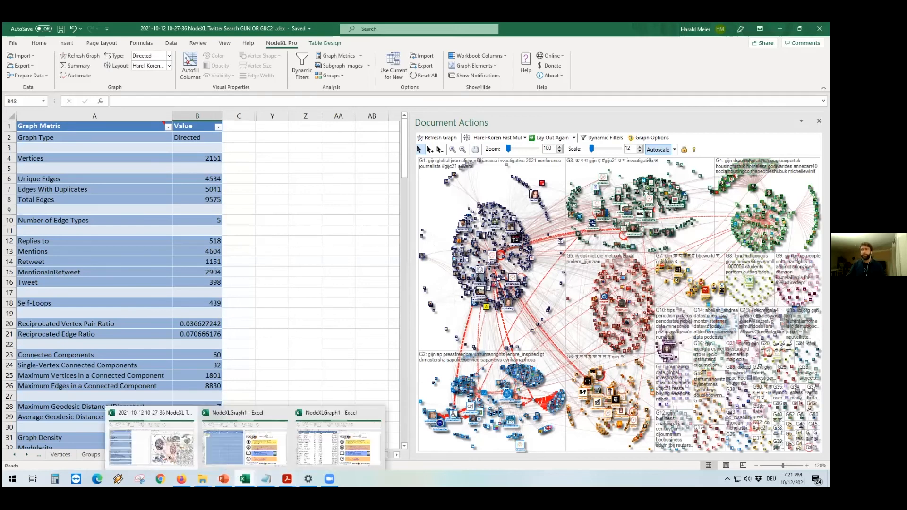
{"action": "left_click", "coordinate": [240, 444]}
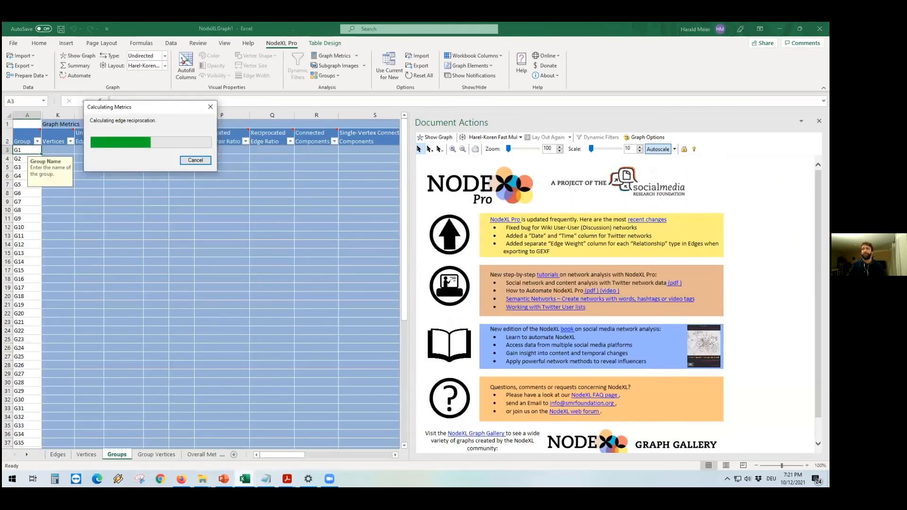
Step: Switch to Firefox and open the GIJN OR GIJC21 graph in the NodeXL Graph Gallery
{"action": "mouse_move", "coordinate": [180, 478]}
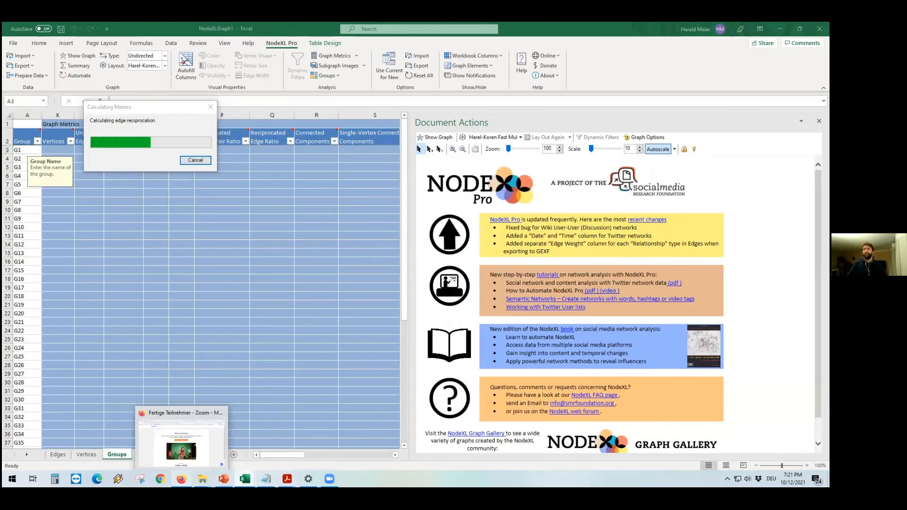
{"action": "left_click", "coordinate": [181, 437]}
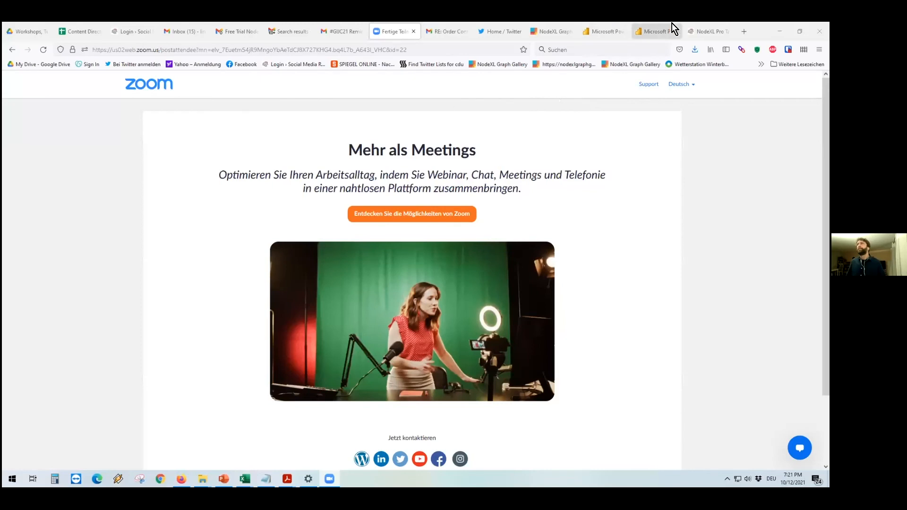
{"action": "left_click", "coordinate": [742, 32]}
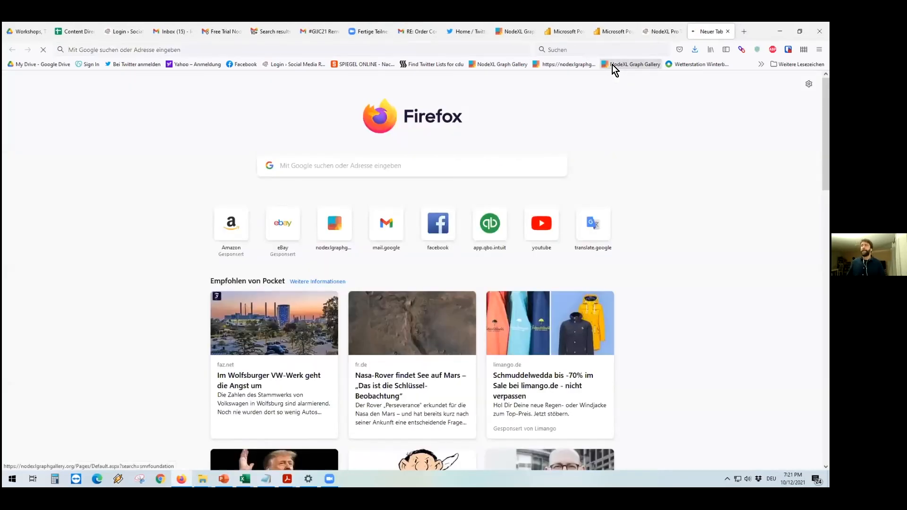
{"action": "left_click", "coordinate": [612, 65]}
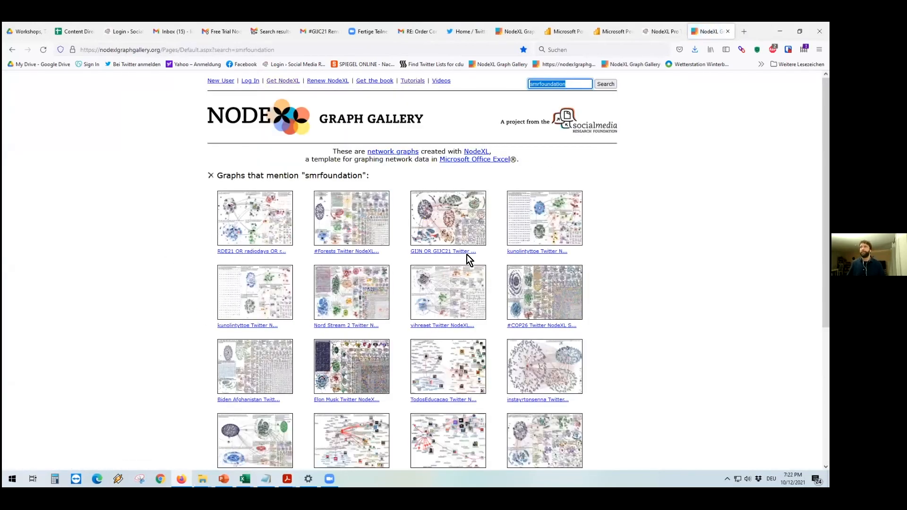
{"action": "left_click", "coordinate": [432, 256]}
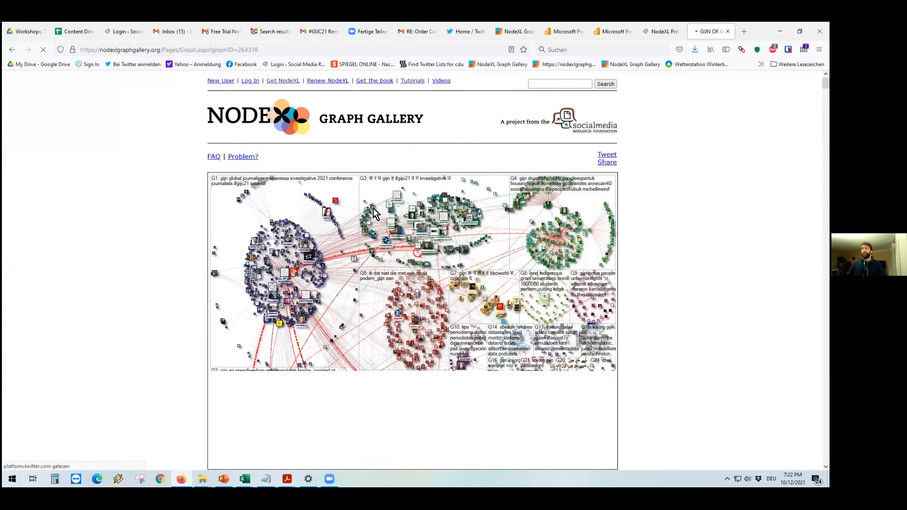
Step: Scroll through the gallery report's description, top influencers, top URLs and top domains
{"action": "scroll", "coordinate": [329, 253], "scroll_direction": "down", "scroll_amount": 3}
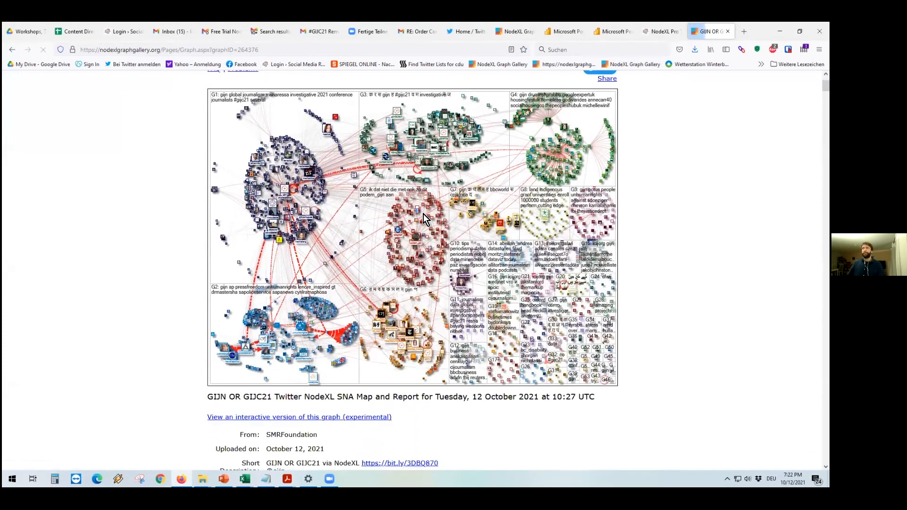
{"action": "scroll", "coordinate": [433, 203], "scroll_direction": "down", "scroll_amount": 3}
{"action": "scroll", "coordinate": [436, 217], "scroll_direction": "down", "scroll_amount": 1}
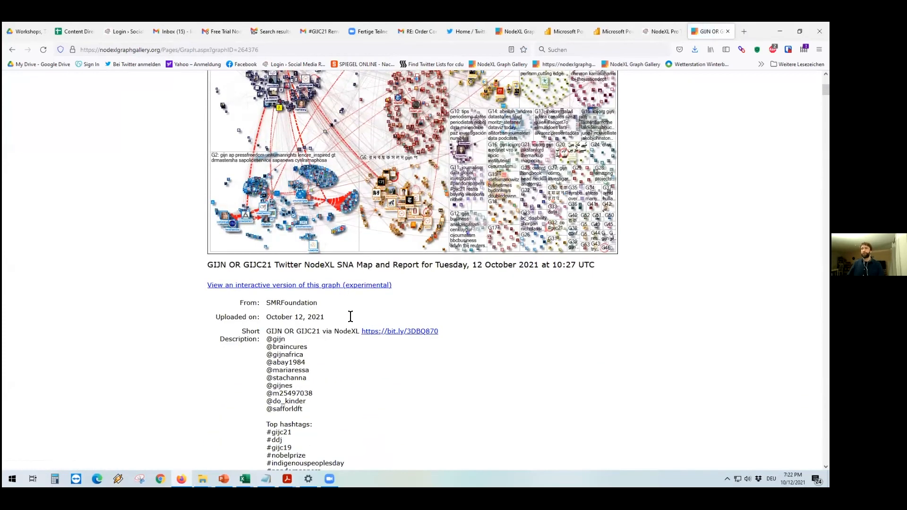
{"action": "scroll", "coordinate": [351, 316], "scroll_direction": "up", "scroll_amount": 2}
{"action": "scroll", "coordinate": [394, 175], "scroll_direction": "up", "scroll_amount": 2}
{"action": "scroll", "coordinate": [423, 158], "scroll_direction": "down", "scroll_amount": 1}
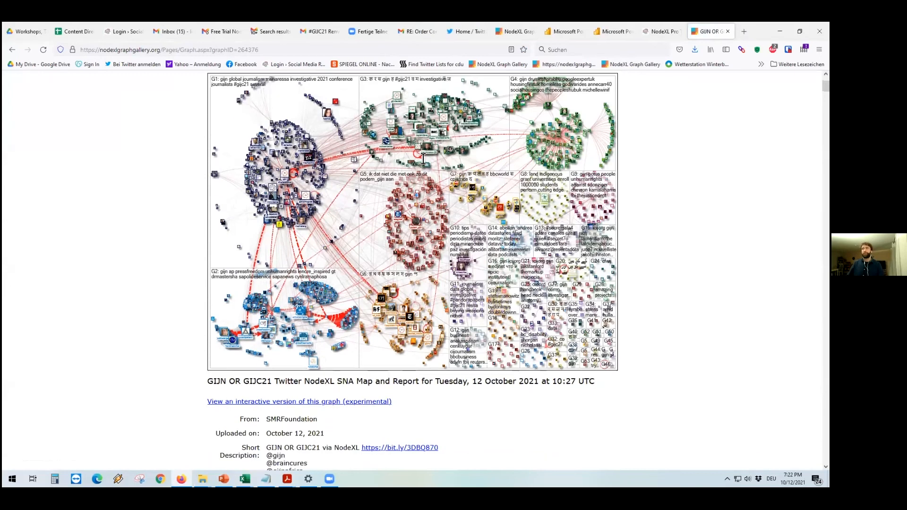
{"action": "scroll", "coordinate": [425, 159], "scroll_direction": "down", "scroll_amount": 4}
{"action": "scroll", "coordinate": [320, 225], "scroll_direction": "down", "scroll_amount": 4}
{"action": "scroll", "coordinate": [402, 288], "scroll_direction": "down", "scroll_amount": 4}
{"action": "scroll", "coordinate": [415, 236], "scroll_direction": "down", "scroll_amount": 4}
{"action": "scroll", "coordinate": [368, 222], "scroll_direction": "up", "scroll_amount": 1}
{"action": "scroll", "coordinate": [311, 225], "scroll_direction": "down", "scroll_amount": 7}
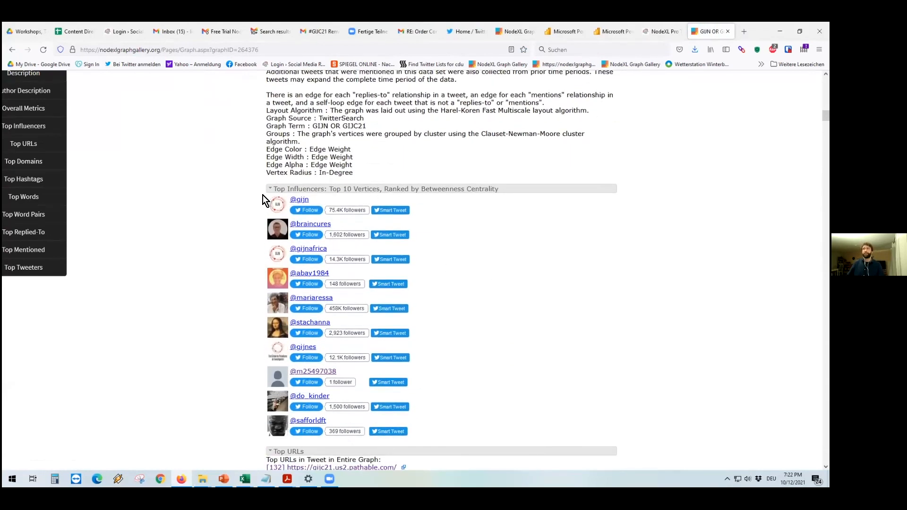
{"action": "mouse_move", "coordinate": [397, 193]}
{"action": "scroll", "coordinate": [461, 338], "scroll_direction": "down", "scroll_amount": 1}
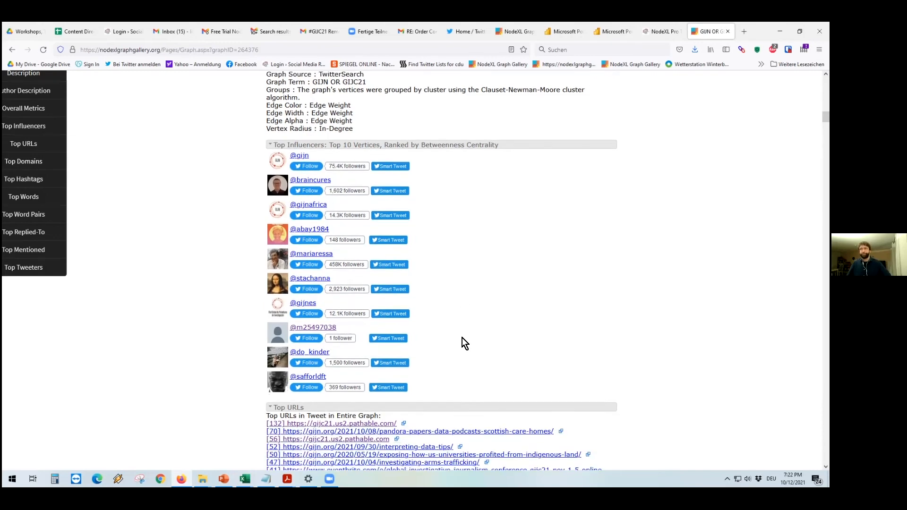
{"action": "scroll", "coordinate": [462, 338], "scroll_direction": "down", "scroll_amount": 4}
{"action": "scroll", "coordinate": [272, 240], "scroll_direction": "down", "scroll_amount": 2}
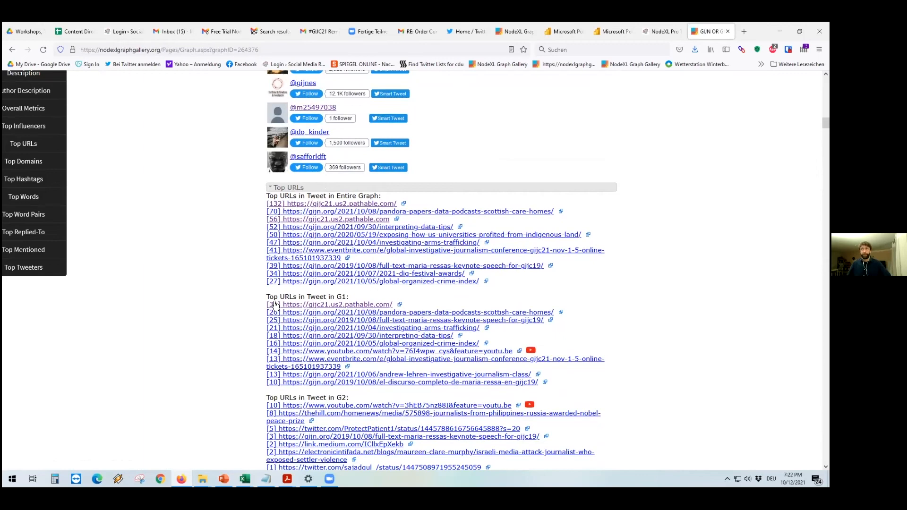
{"action": "scroll", "coordinate": [243, 313], "scroll_direction": "down", "scroll_amount": 10}
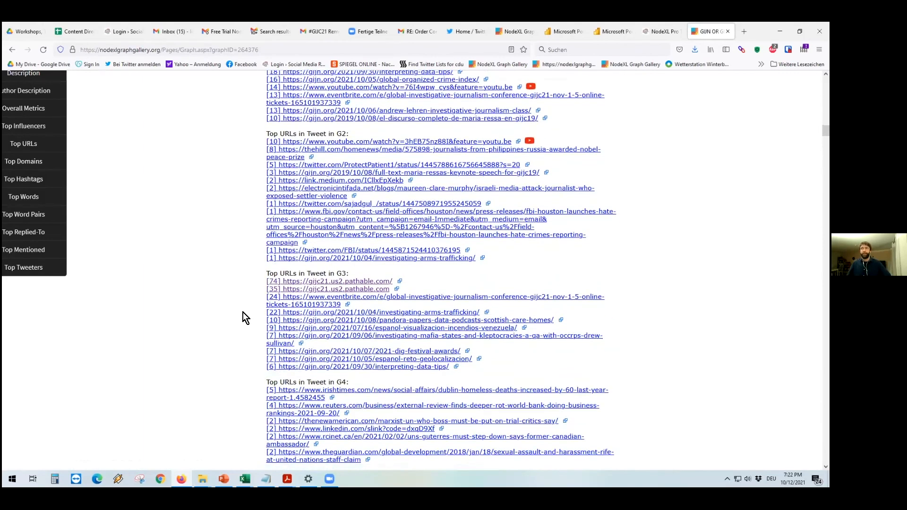
{"action": "scroll", "coordinate": [242, 312], "scroll_direction": "down", "scroll_amount": 15}
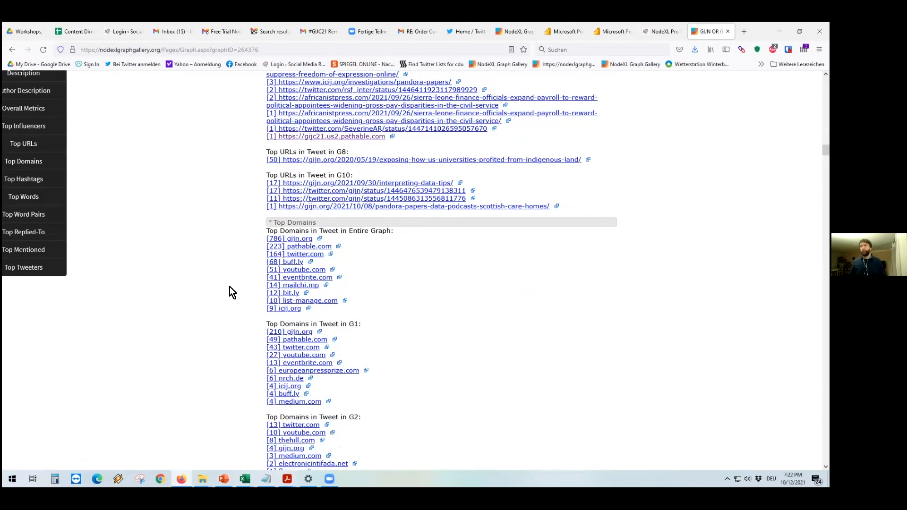
Step: Open the NodeXL Pro INSIGHTS Power BI report for #ddj OR data journalism and go to its Overview page
{"action": "left_click", "coordinate": [554, 30]}
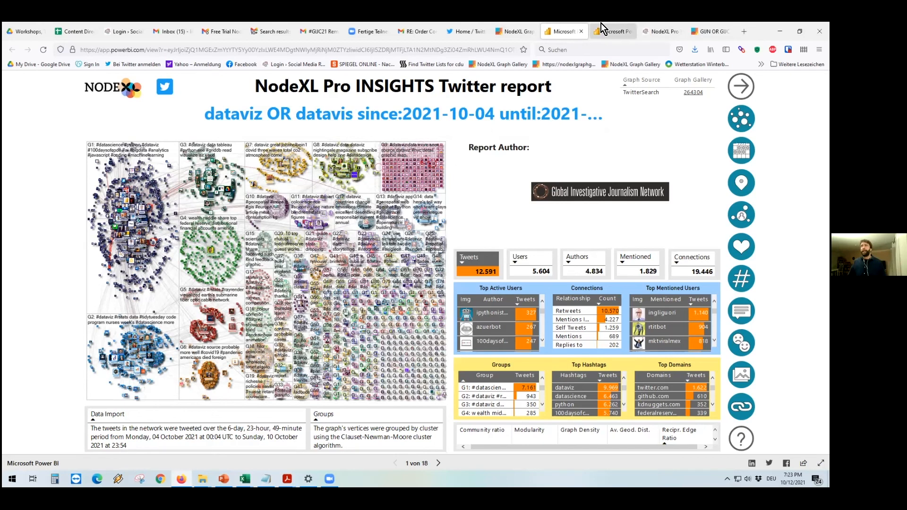
{"action": "key", "text": "ctrl+Tab"}
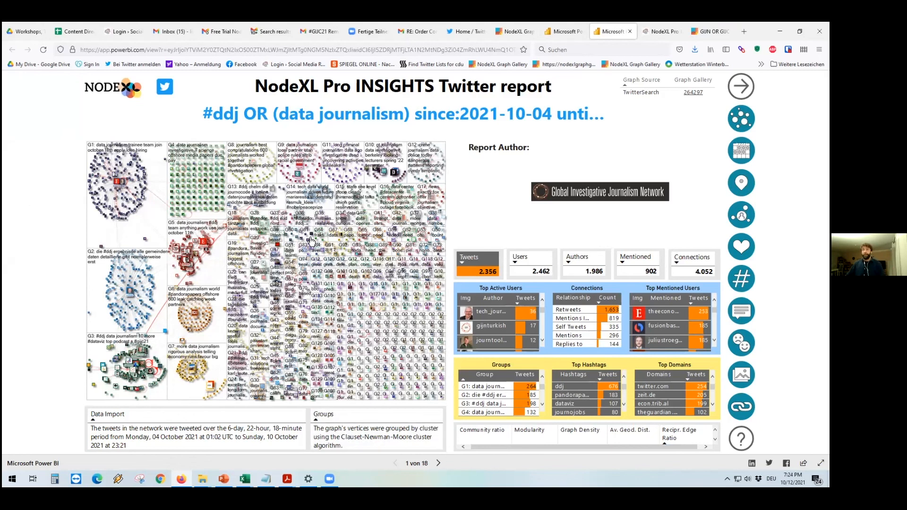
{"action": "left_click", "coordinate": [438, 464]}
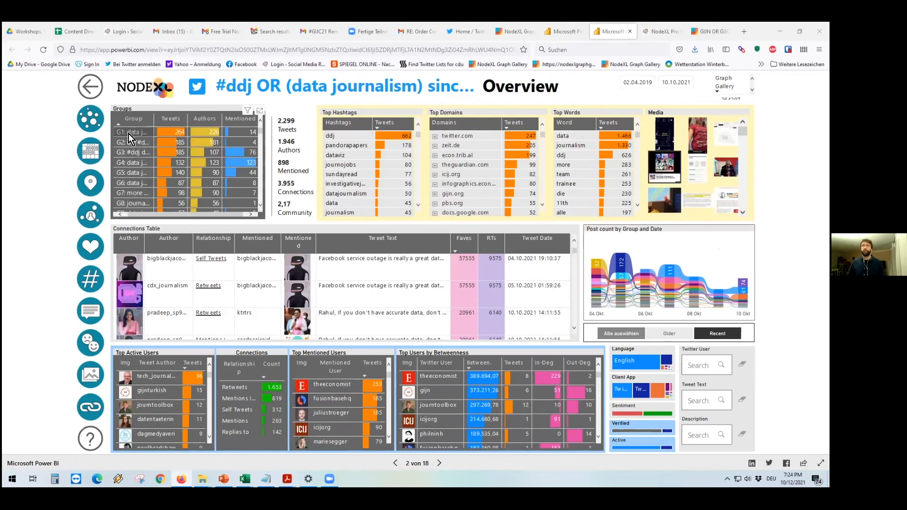
{"action": "mouse_move", "coordinate": [125, 133]}
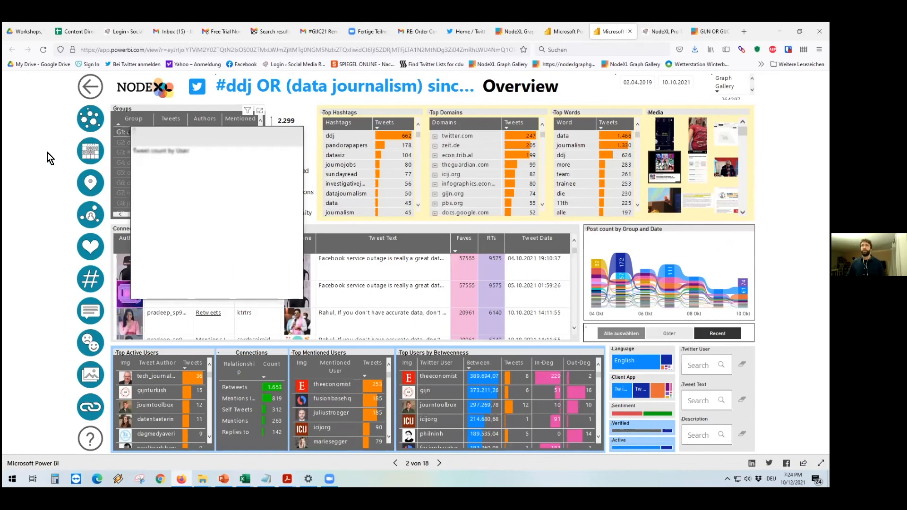